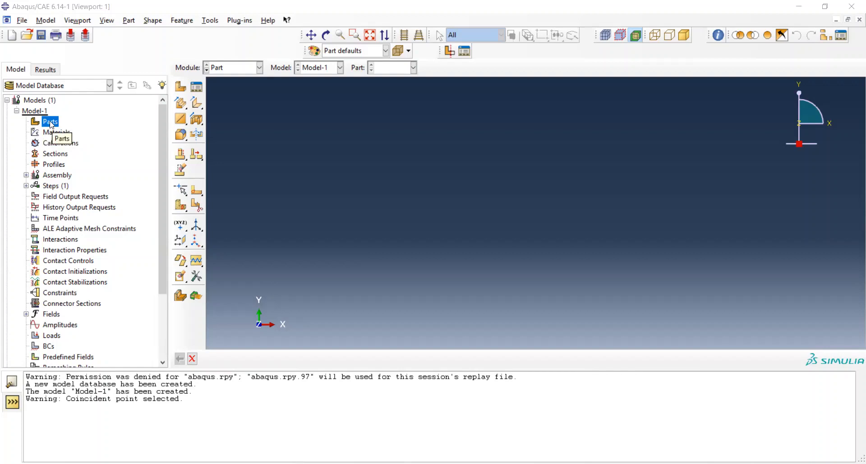
- Create a 3D deformable part with a solid extrusion base feature and an approximate size of 50
double_click(50, 122)
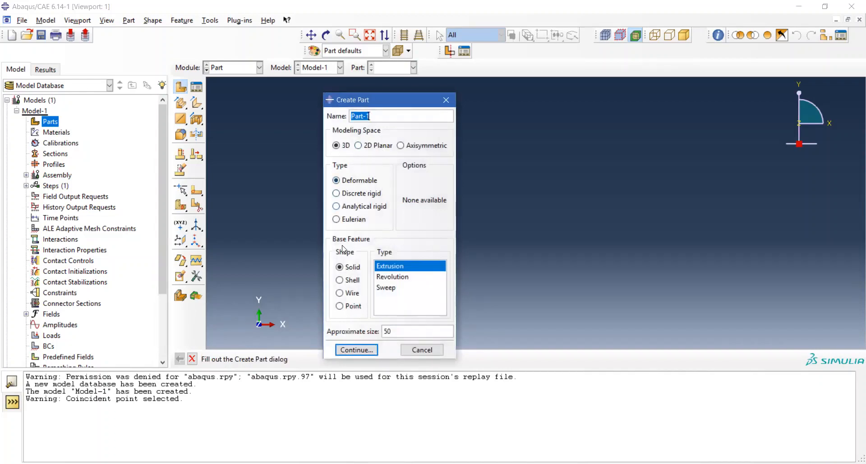
click(400, 331)
click(361, 355)
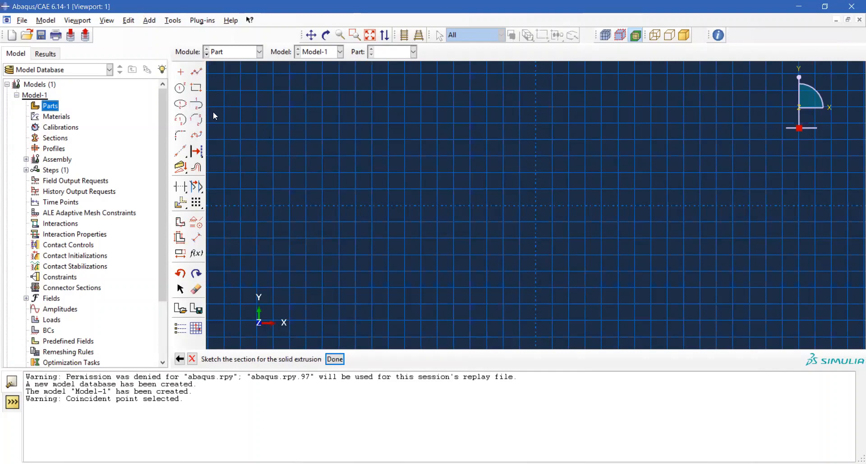
- Sketch two concentric quarter arcs centred on the origin, from the positive X axis to the positive Y axis, with radii of about 3 and 7
click(181, 120)
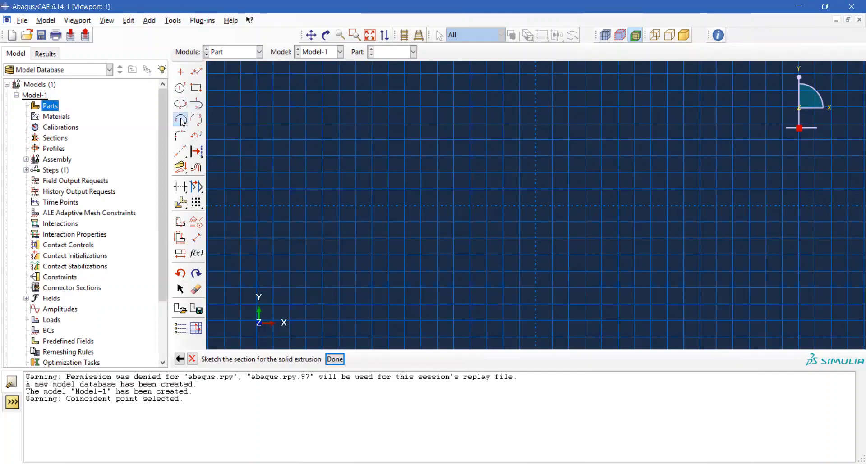
click(535, 207)
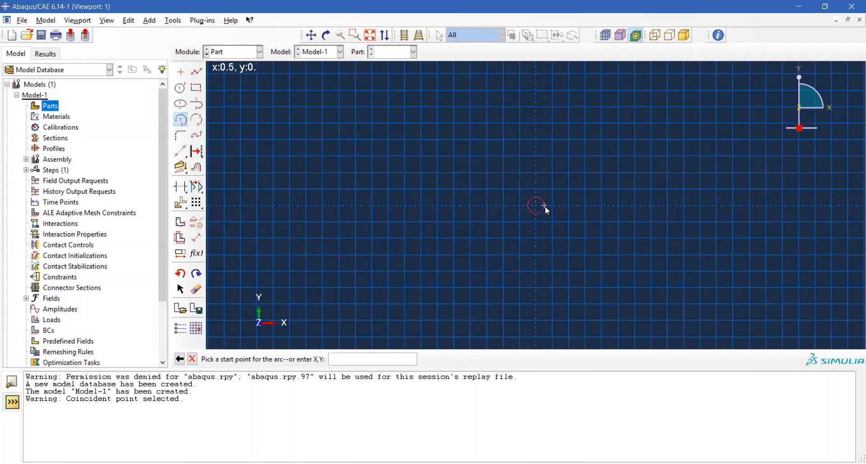
click(585, 207)
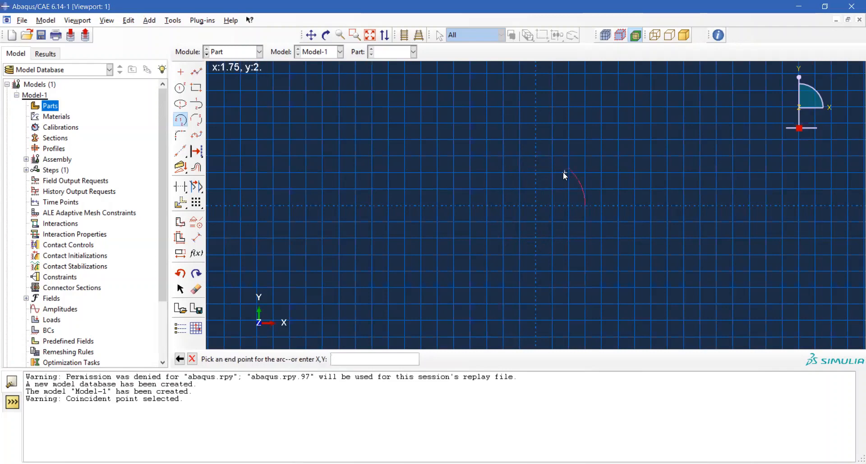
click(536, 158)
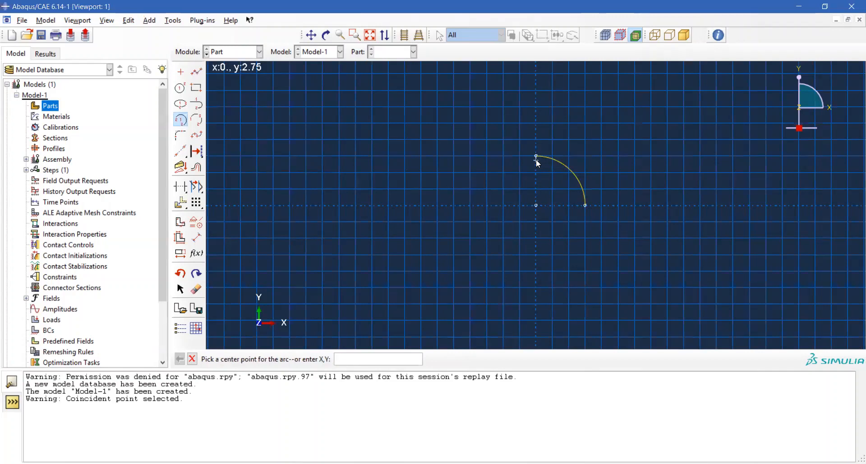
click(536, 206)
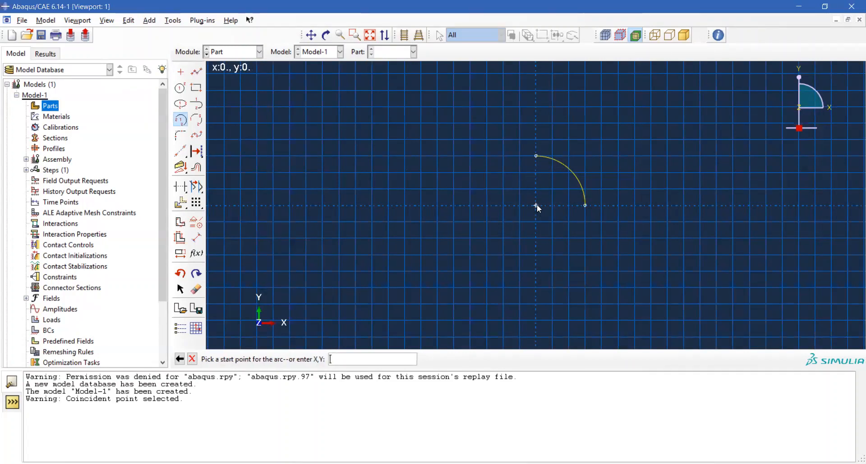
click(652, 206)
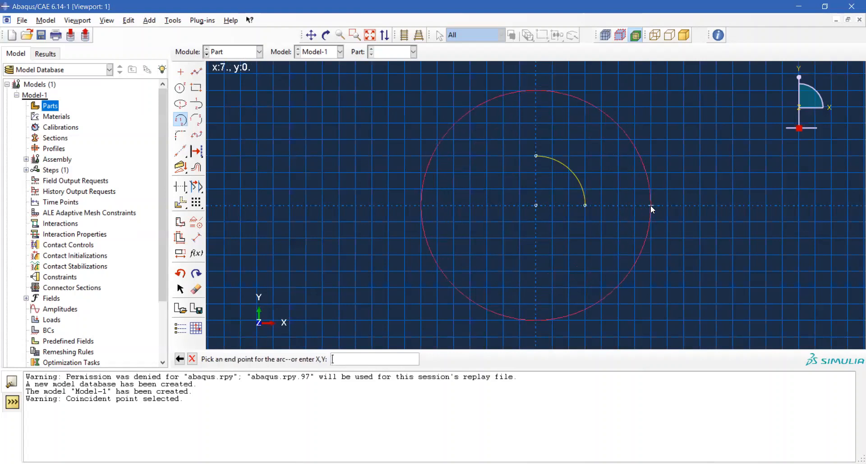
click(537, 95)
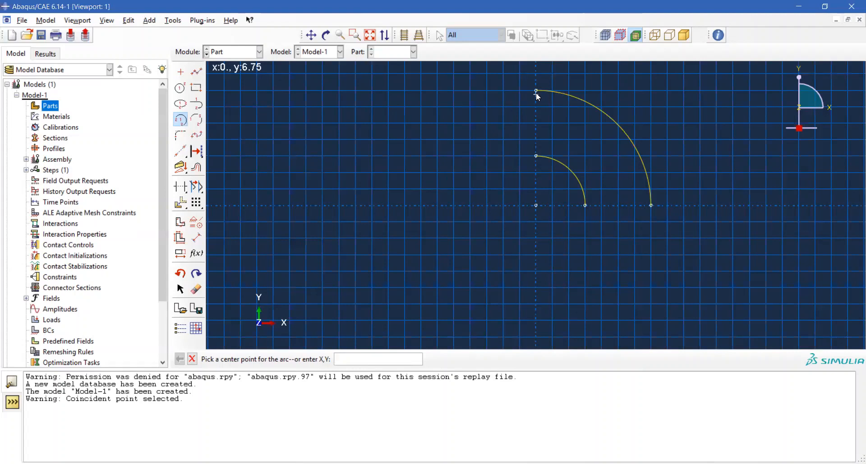
key(Escape)
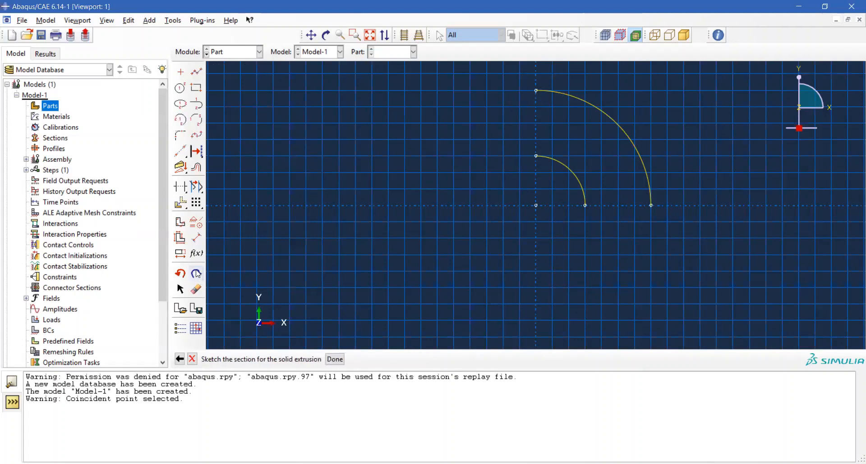
- Dimension the outer arc's radius and set it to 10
click(196, 238)
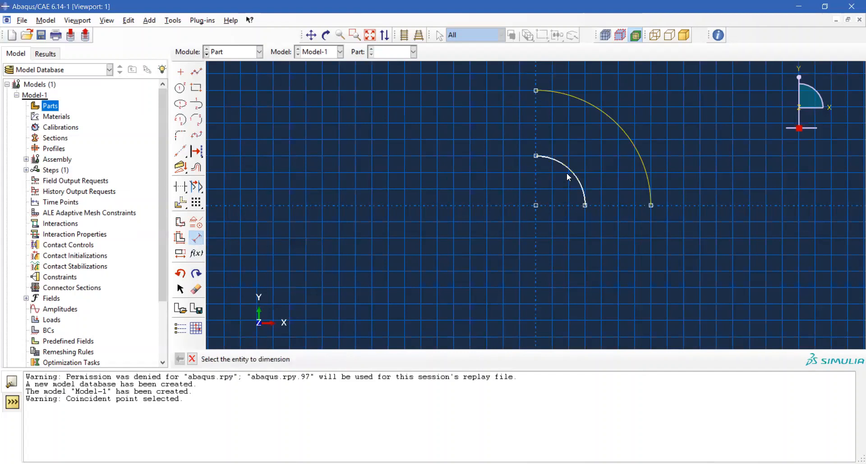
click(626, 139)
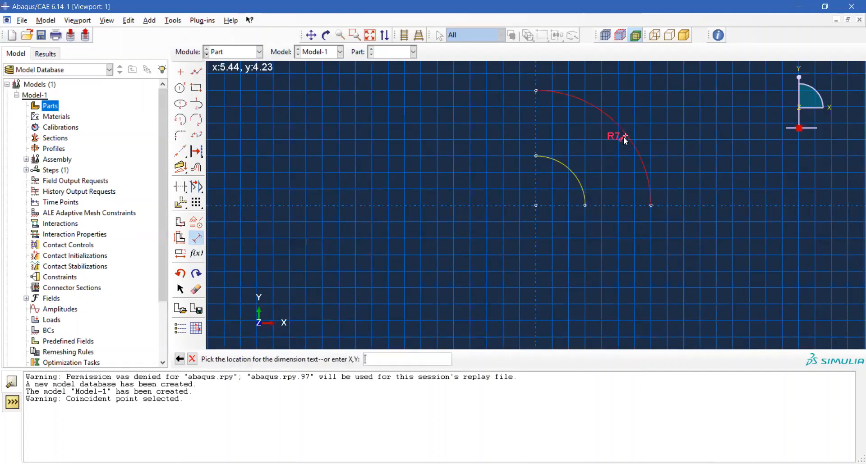
click(561, 191)
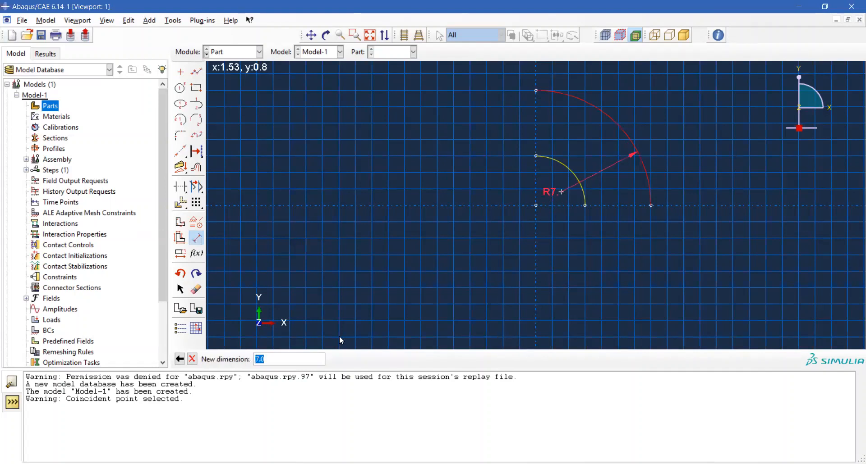
click(301, 360)
key(BackSpace)
key(BackSpace)
key(BackSpace)
text(10)
key(Return)
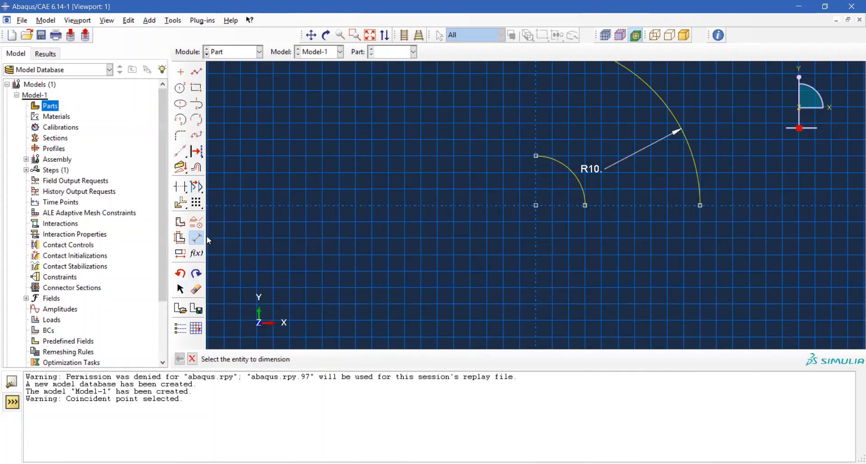
- Dimension the inner arc's radius and set it to 5
click(561, 166)
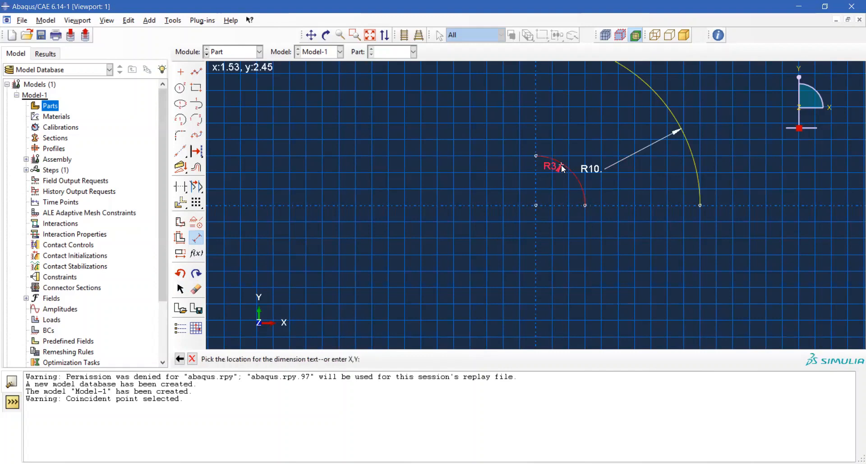
click(547, 193)
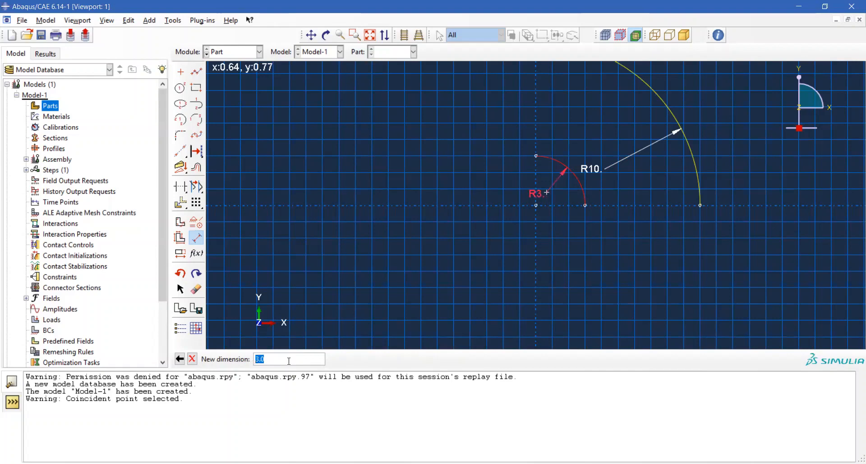
text(5)
key(Return)
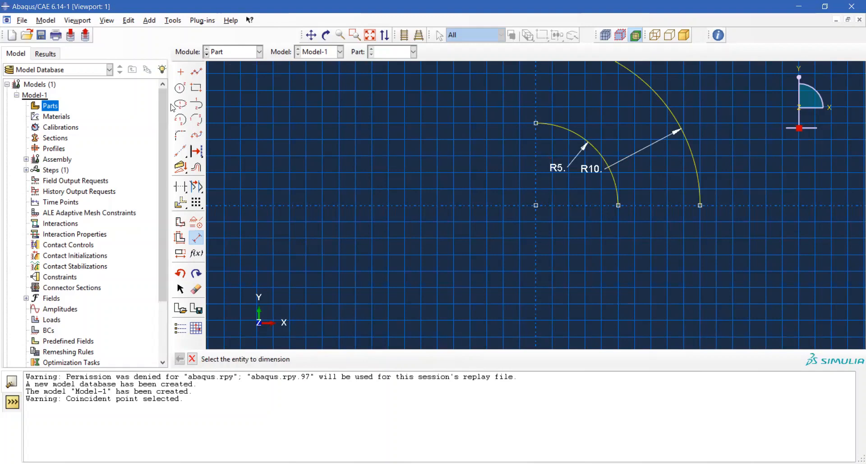
- Draw a vertical line about 8 long downward from the inner arc's end on the X axis
click(196, 71)
click(617, 206)
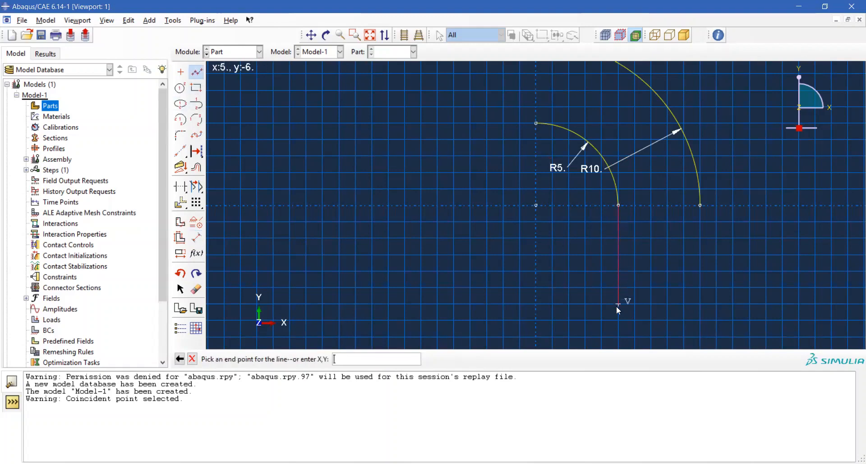
click(617, 338)
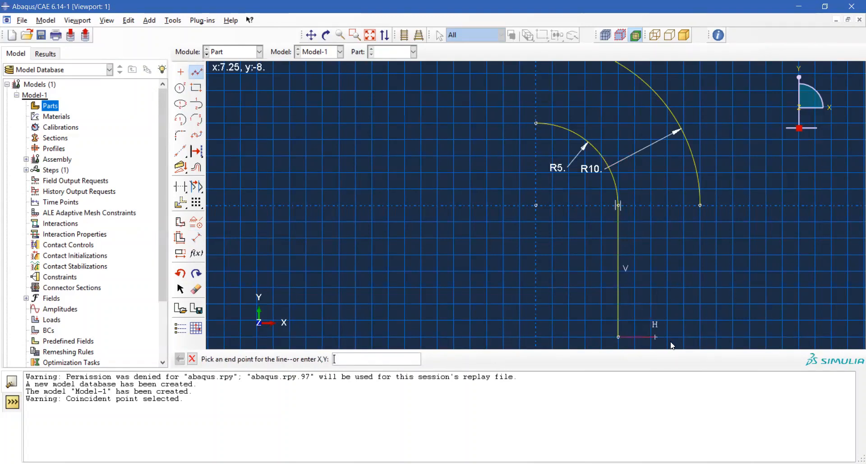
click(697, 338)
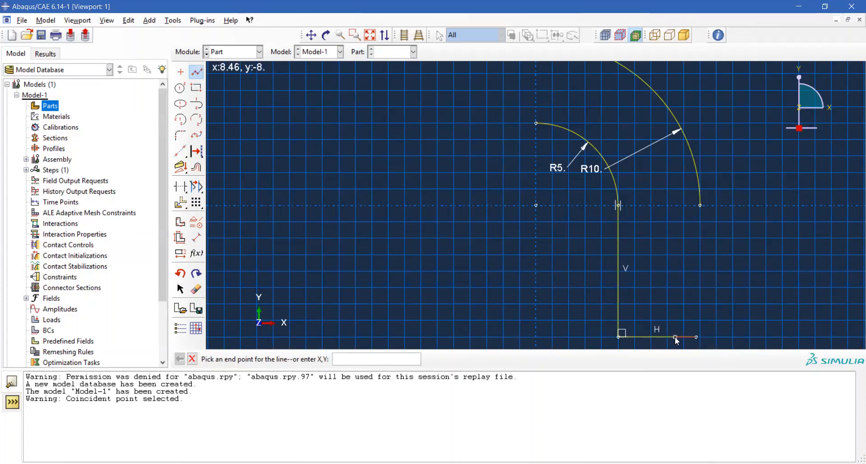
middle_click(285, 287)
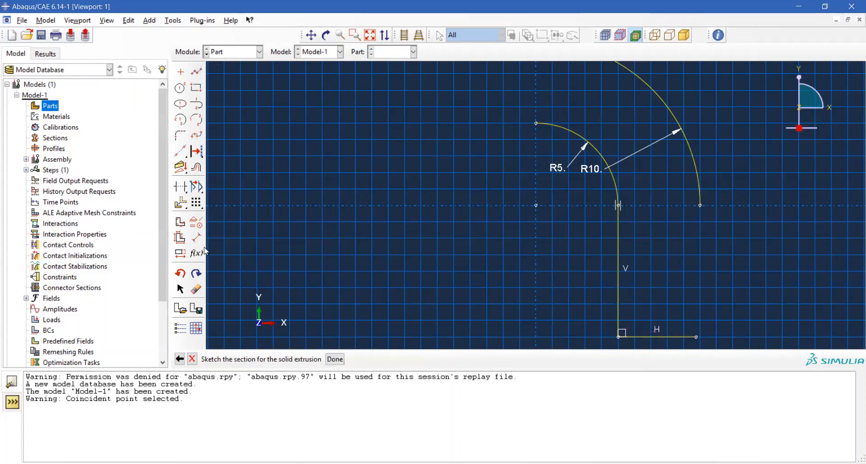
click(180, 273)
- Draw a horizontal line from the vertical line's lower end to below the outer arc's end, and a vertical line up to that arc end
click(197, 73)
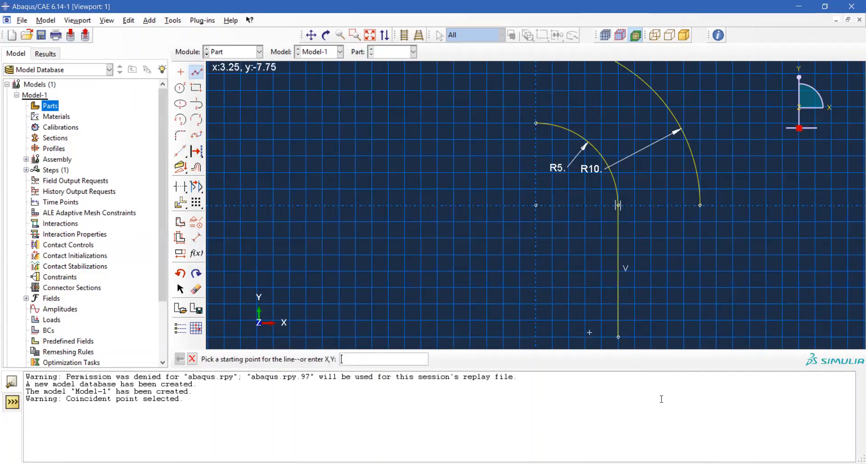
click(619, 337)
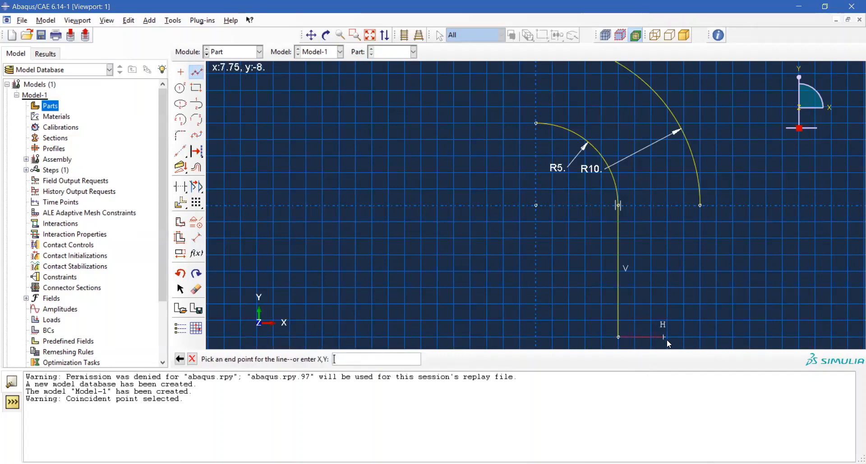
click(700, 338)
click(704, 215)
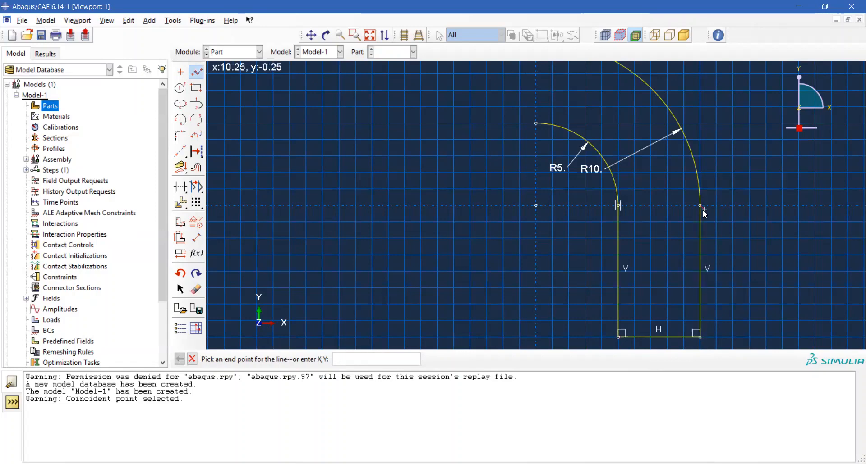
key(Escape)
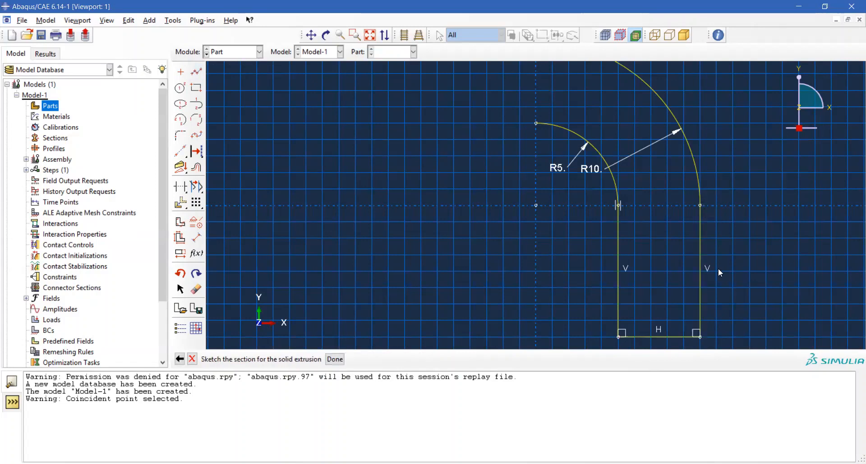
- Close the profile with a vertical line joining the upper ends of the outer and inner arcs
scroll(783, 255, down, 2)
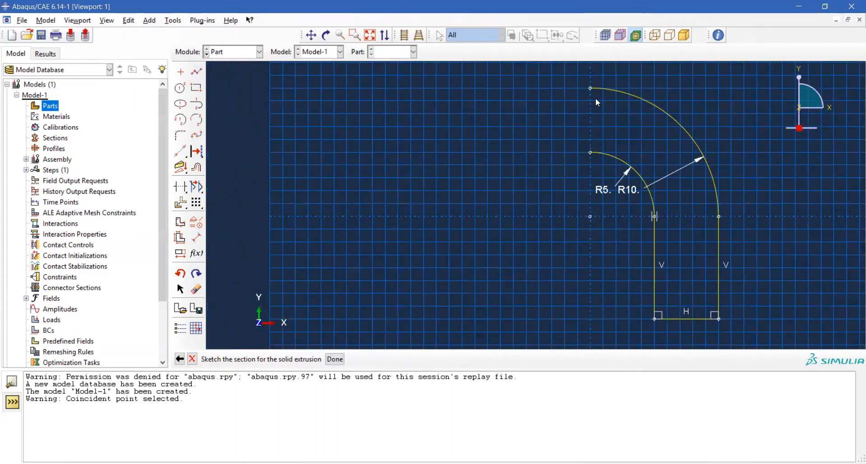
click(197, 73)
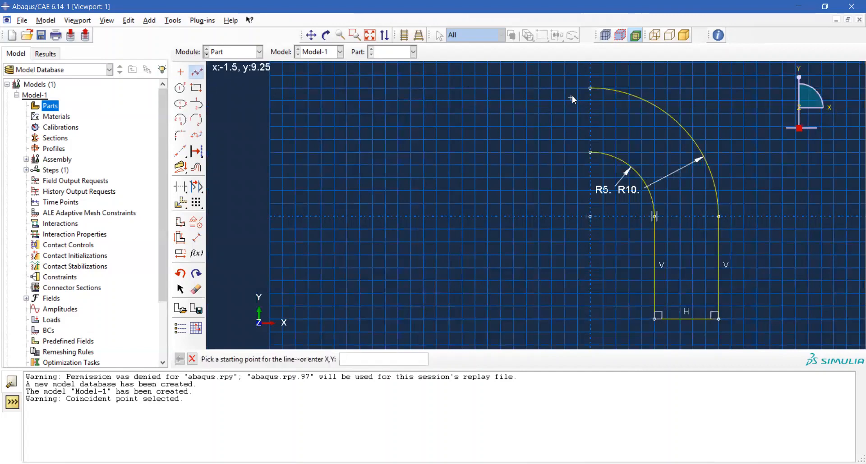
click(590, 89)
click(589, 152)
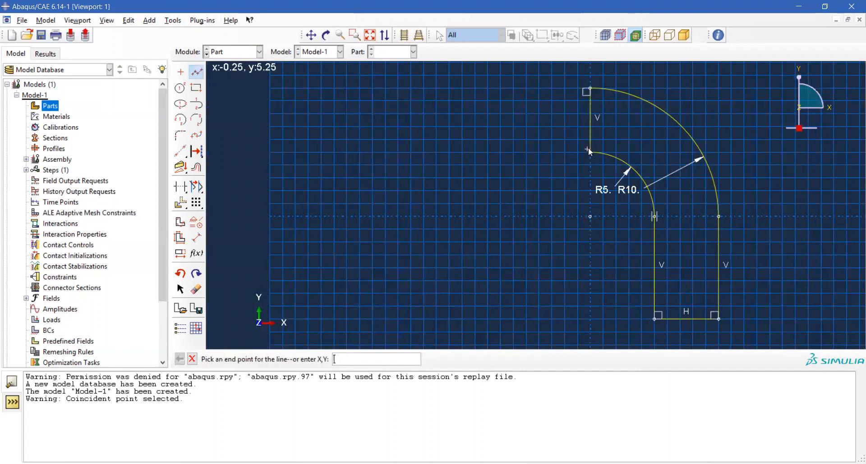
middle_click(571, 153)
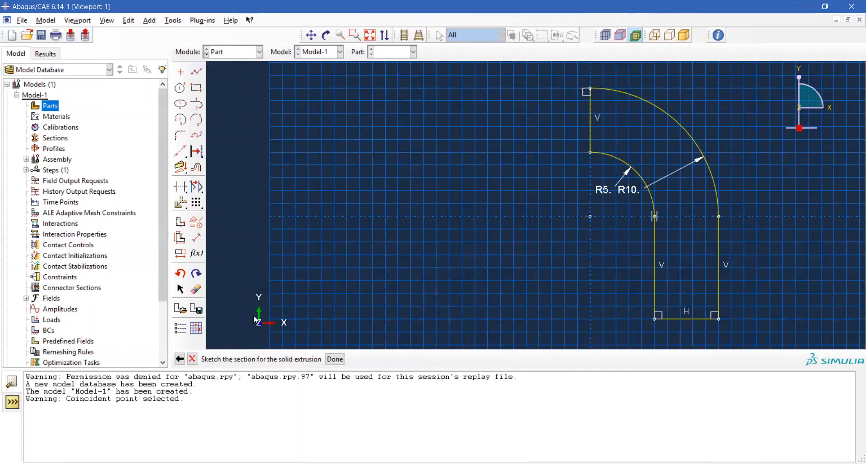
- Dimension the inner vertical line's length and set it to 10
click(196, 238)
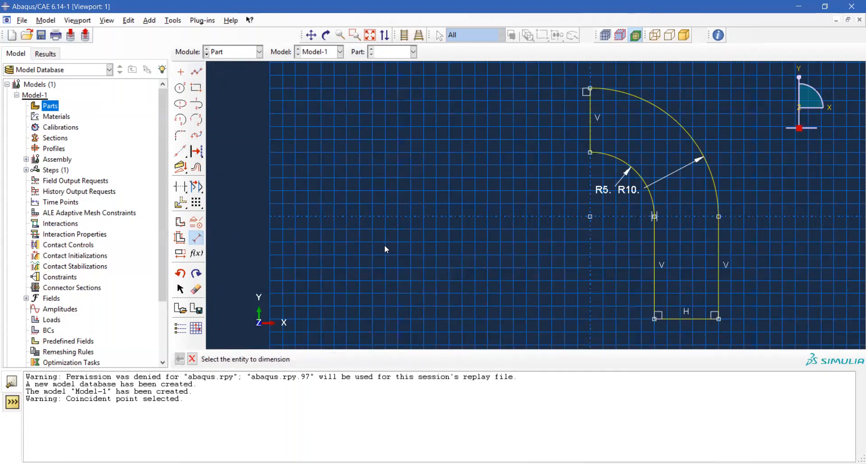
click(655, 279)
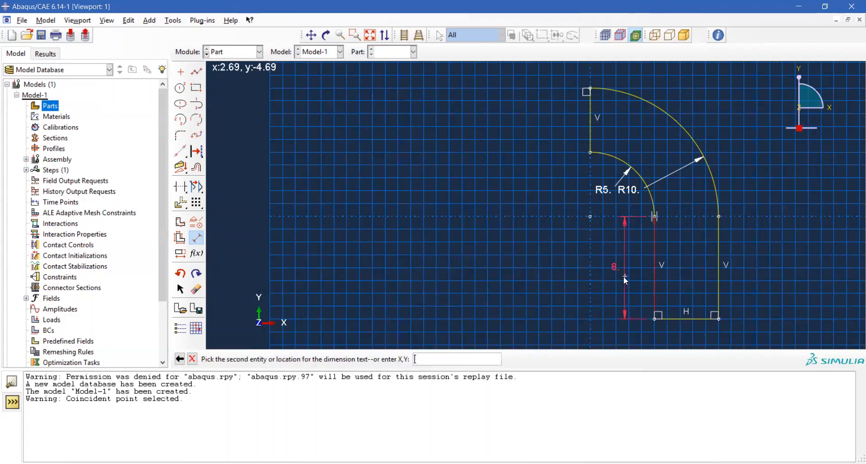
click(622, 277)
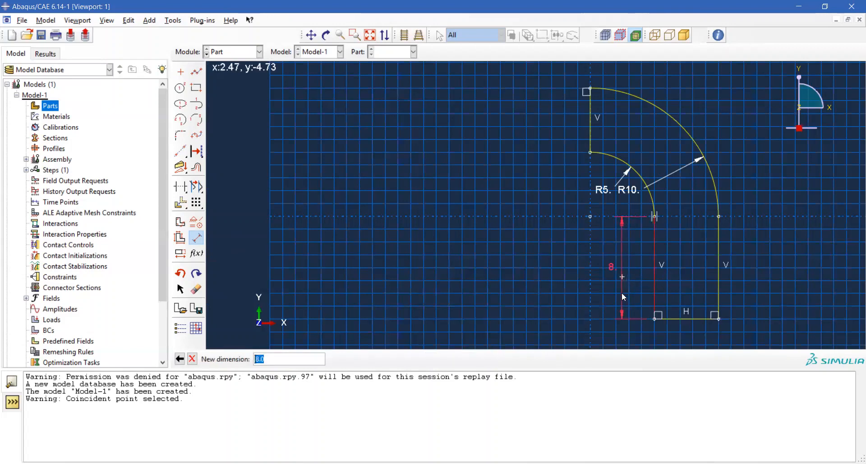
text(10)
key(Return)
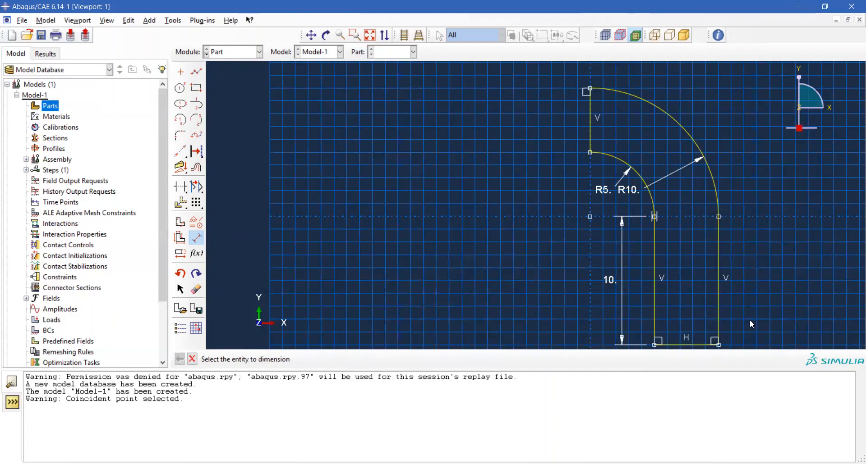
scroll(764, 312, down, 5)
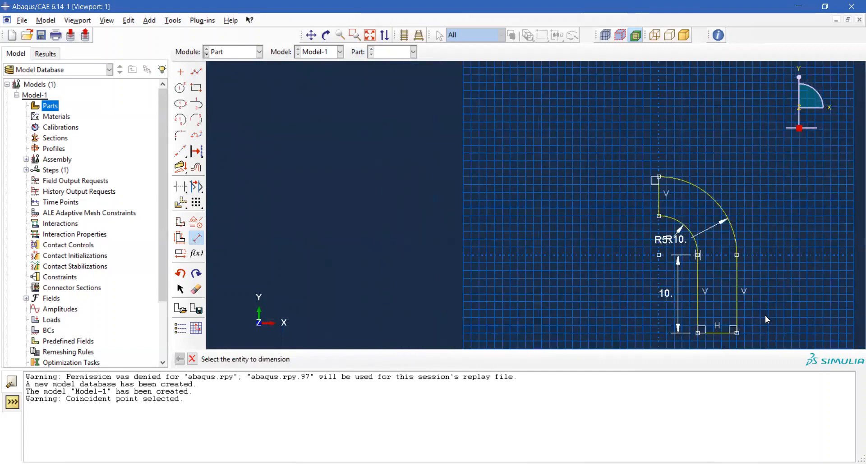
click(370, 35)
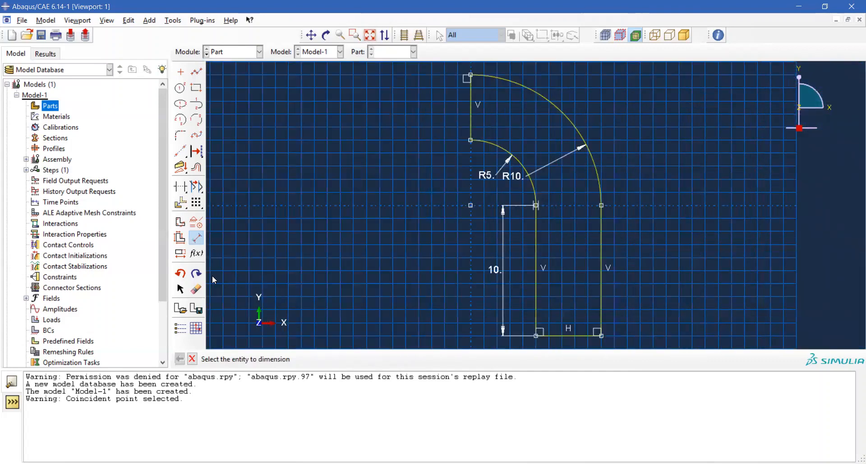
- Dimension the horizontal line at the lower end of the leg and set its length to 5
click(562, 336)
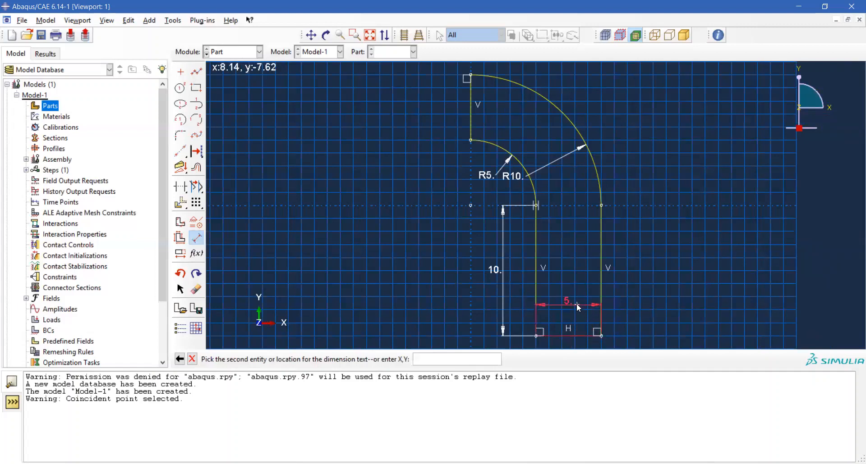
click(567, 302)
click(297, 360)
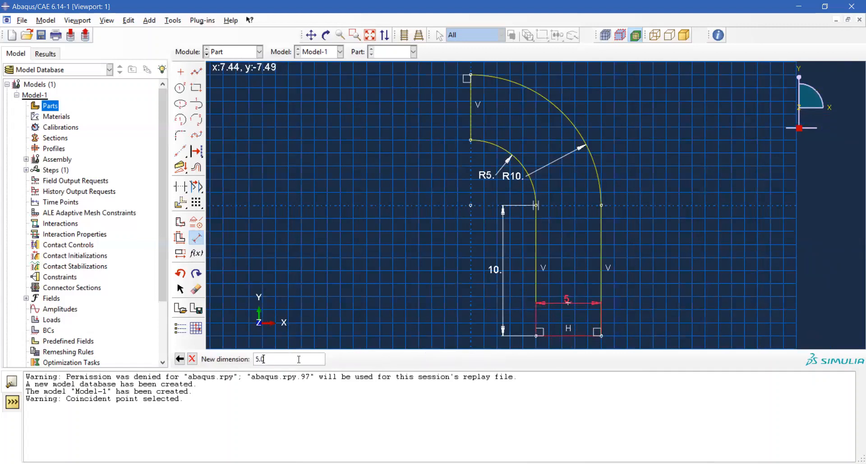
key(Return)
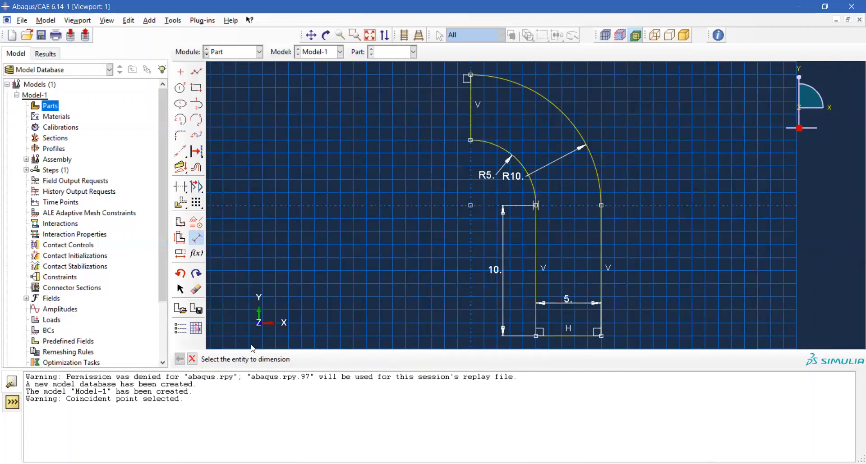
- Finish the sketch and extrude the profile to a depth of 0.1
click(193, 360)
click(334, 359)
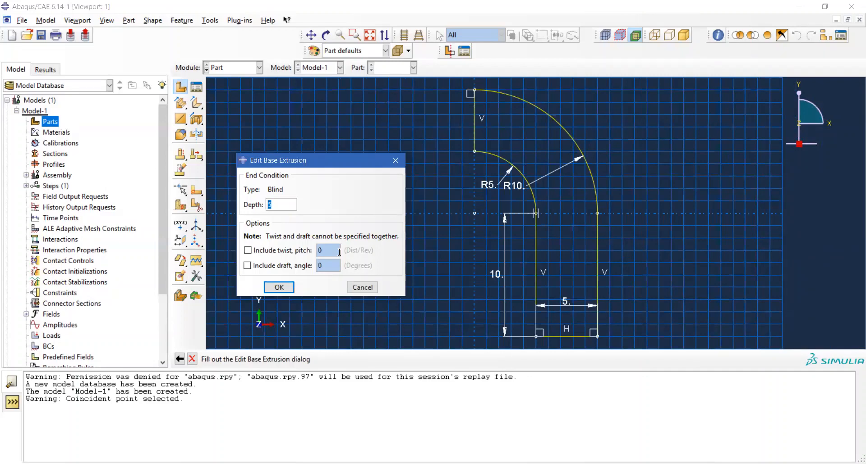
text(0.1)
click(278, 290)
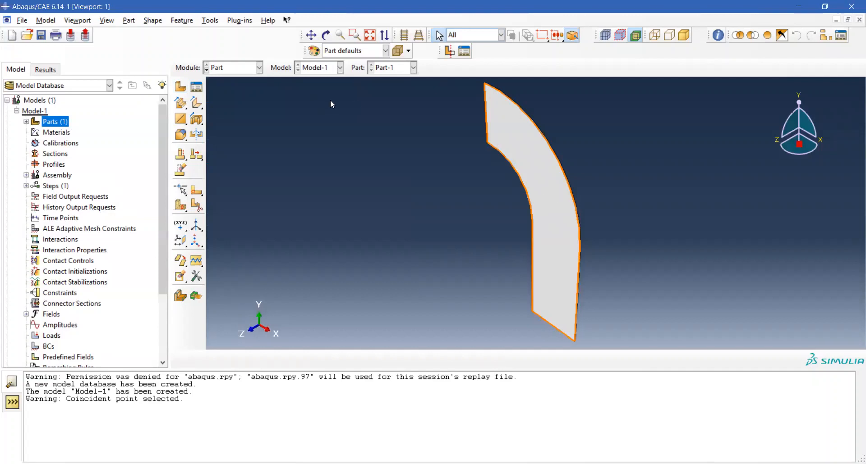
- Create the material Material-1 with an isotropic thermal conductivity of 8.09e-4
click(55, 135)
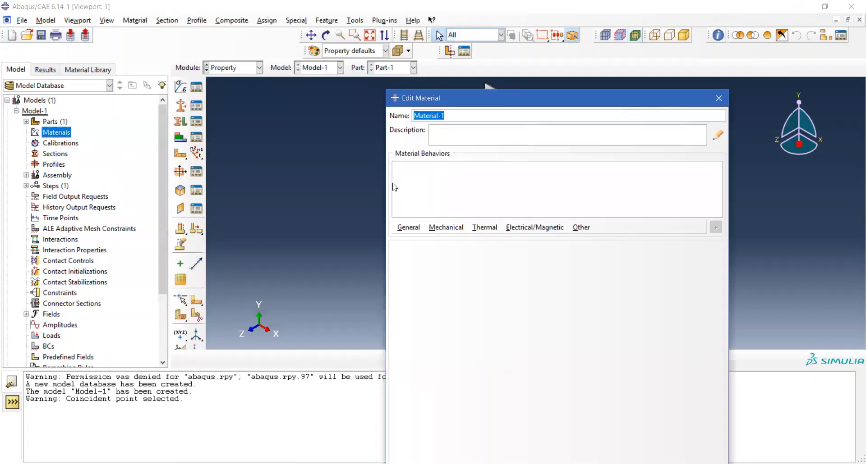
click(484, 227)
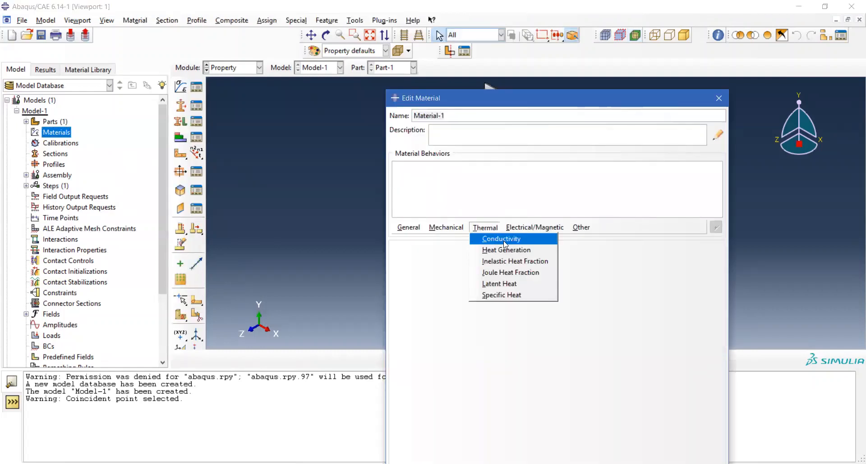
click(504, 242)
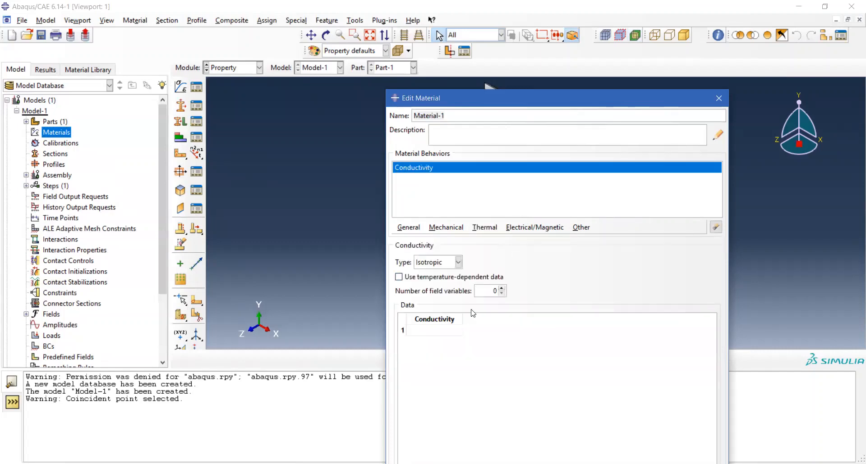
click(438, 330)
text(8.0)
text(5)
text(e)
text(-4)
click(549, 350)
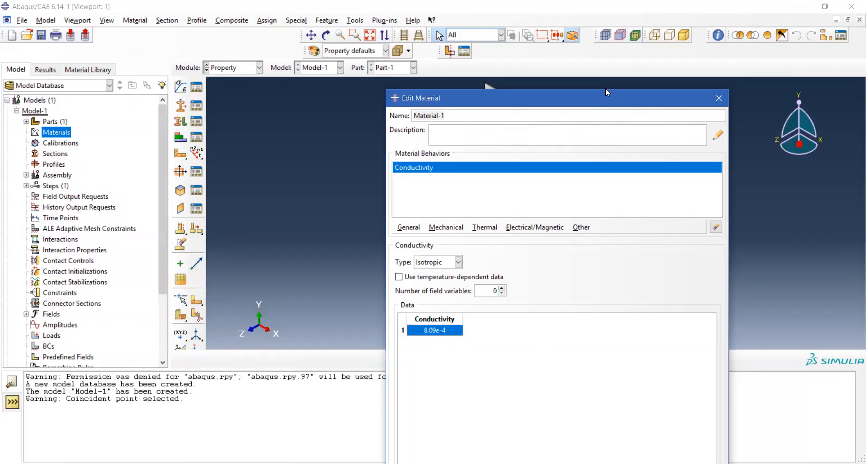
drag(601, 99, 602, 19)
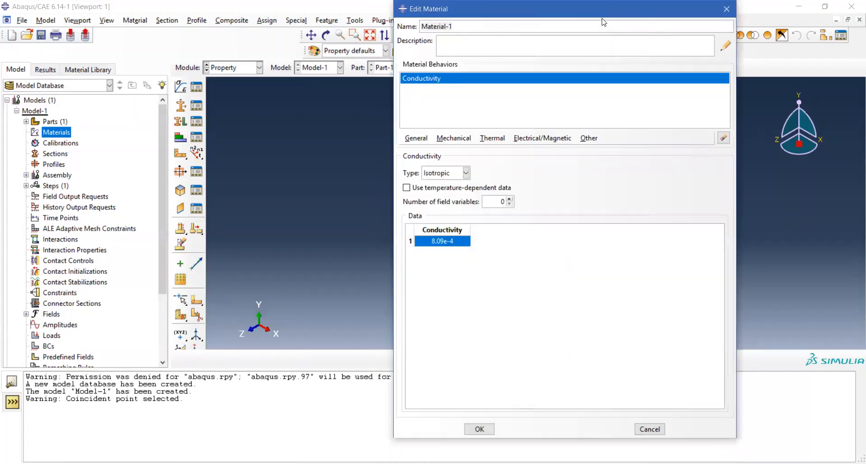
key(Return)
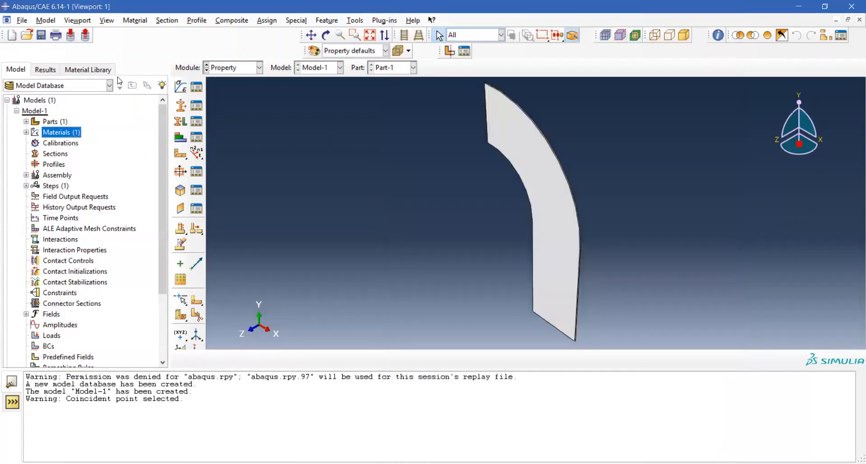
- Create the solid homogeneous section Section-1 using Material-1
double_click(62, 157)
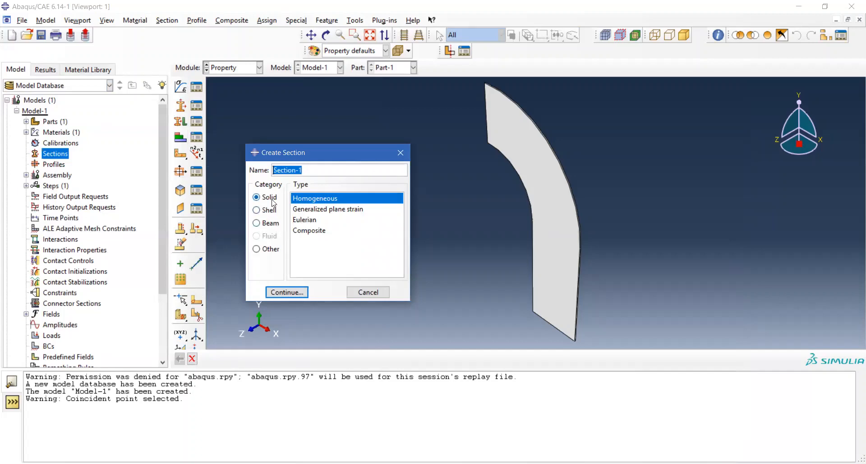
click(287, 293)
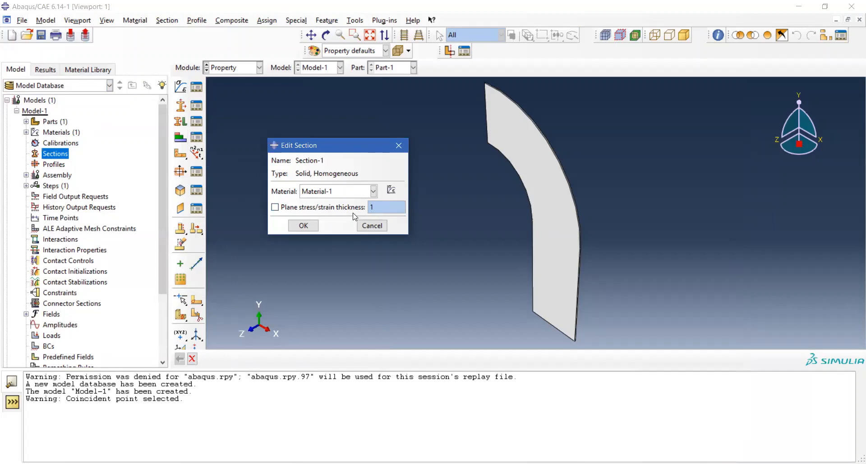
click(304, 226)
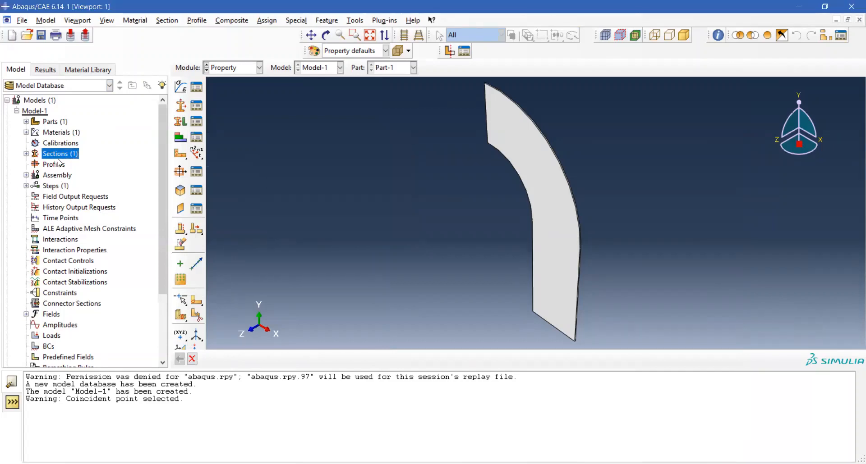
- Assign Section-1 to the whole of Part-1 without creating a set
click(26, 121)
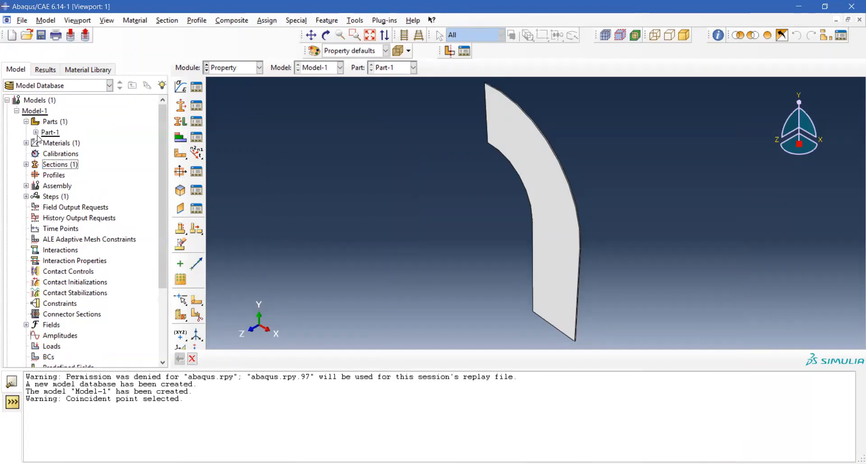
click(36, 132)
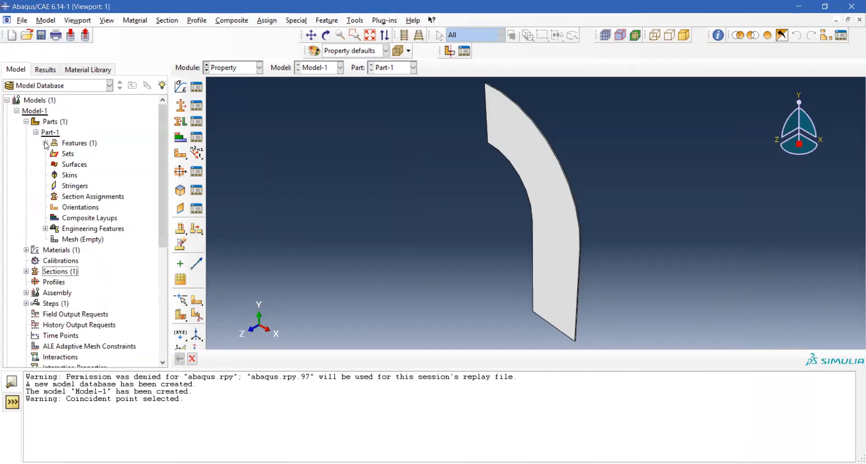
double_click(85, 199)
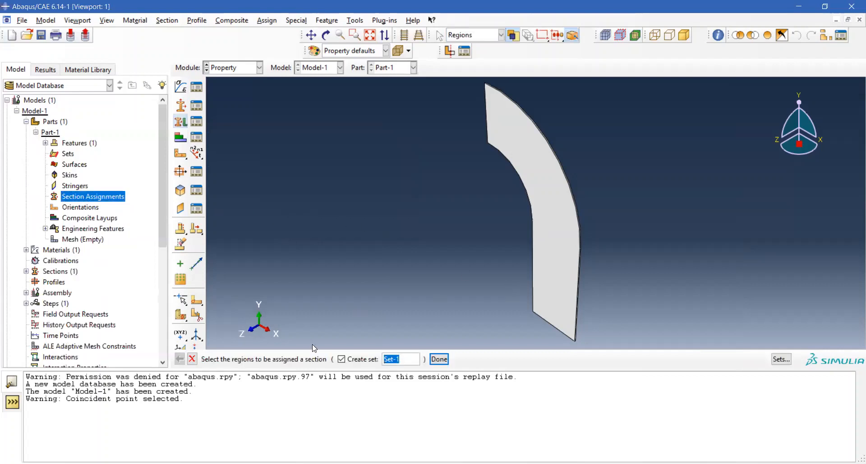
click(341, 359)
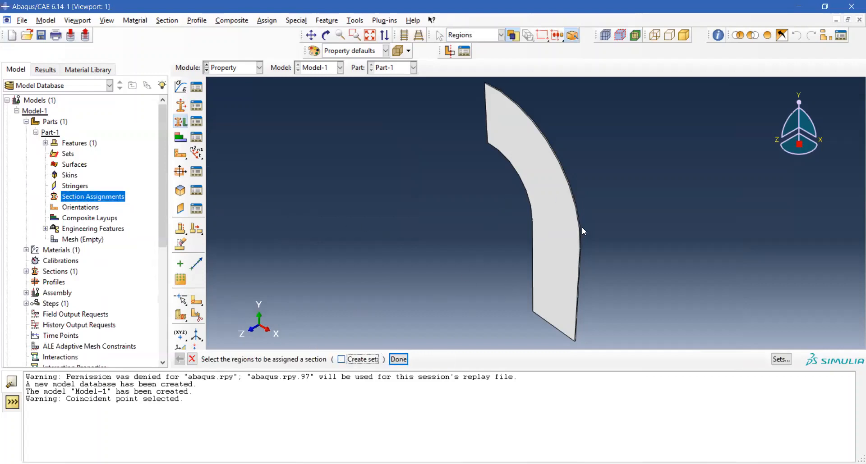
click(399, 360)
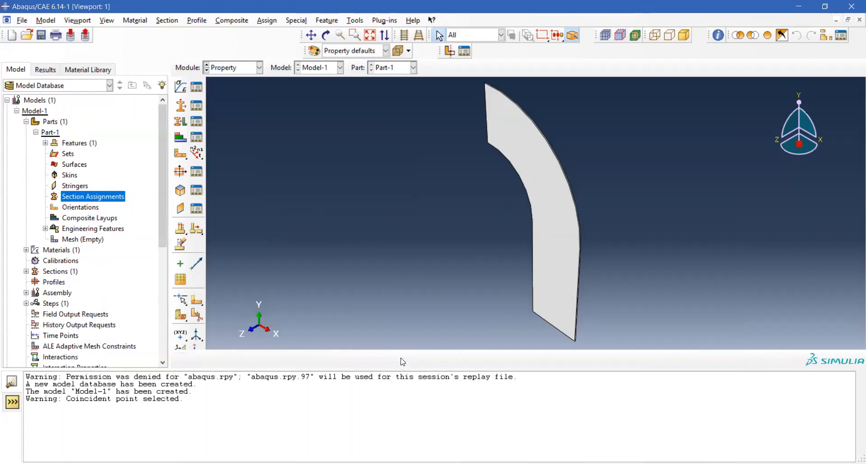
double_click(105, 197)
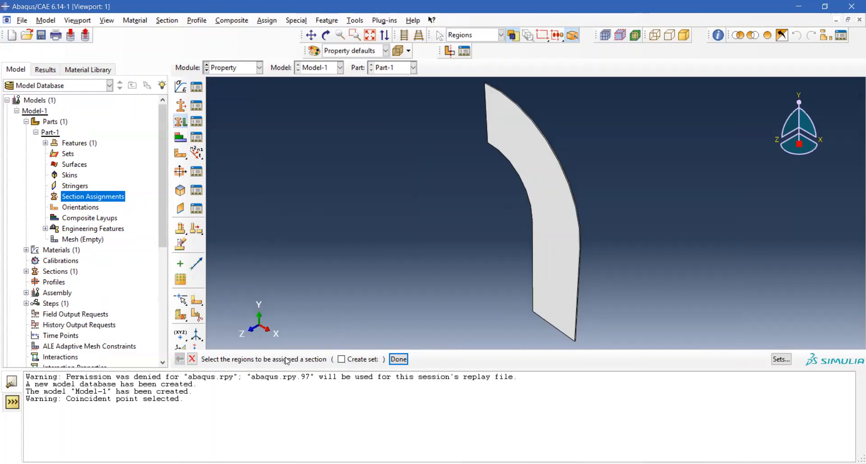
drag(442, 84, 649, 342)
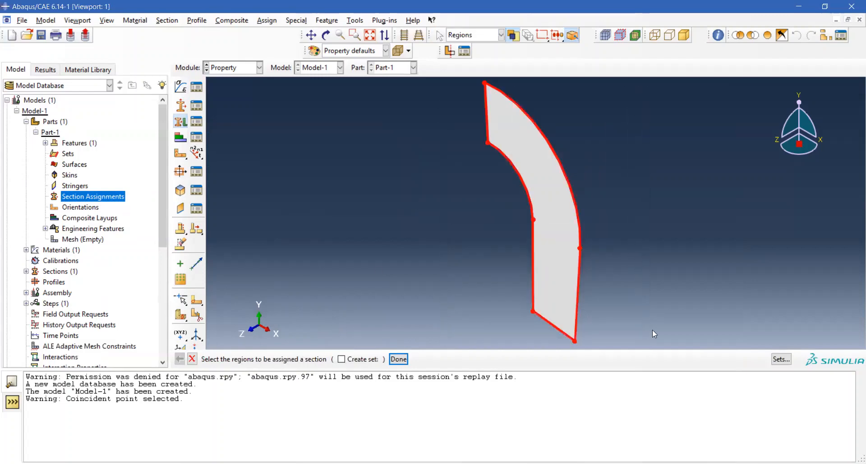
click(398, 360)
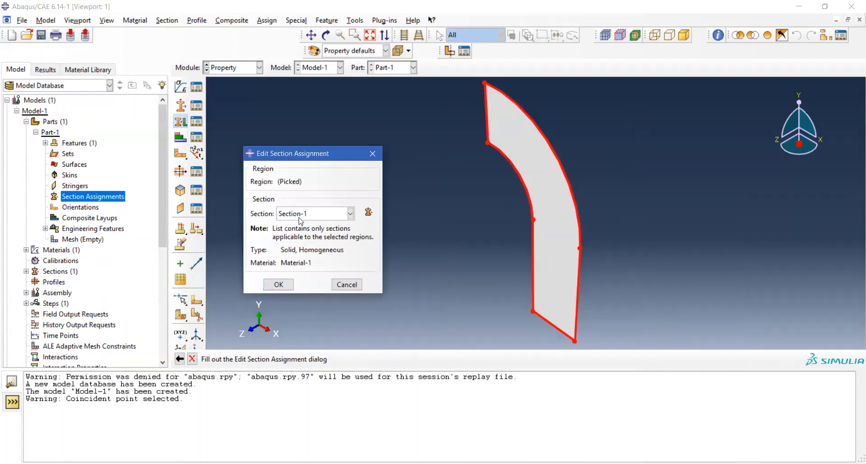
click(282, 283)
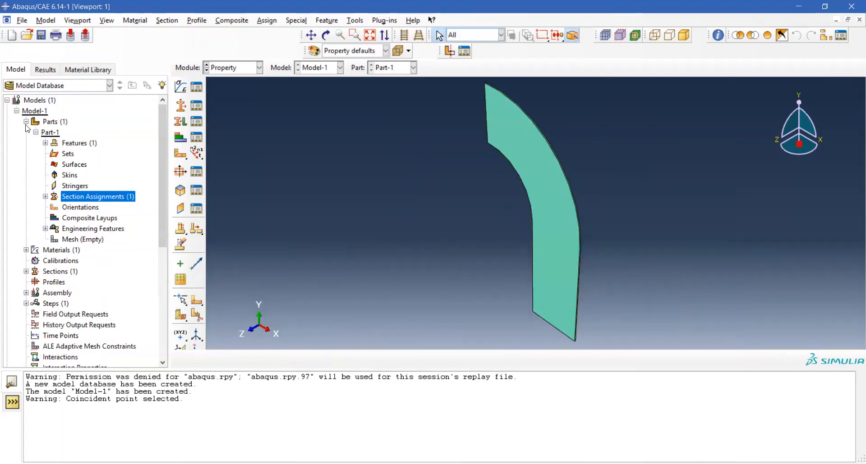
- Create an independent (mesh on instance) instance of Part-1 in the assembly
click(24, 122)
click(25, 122)
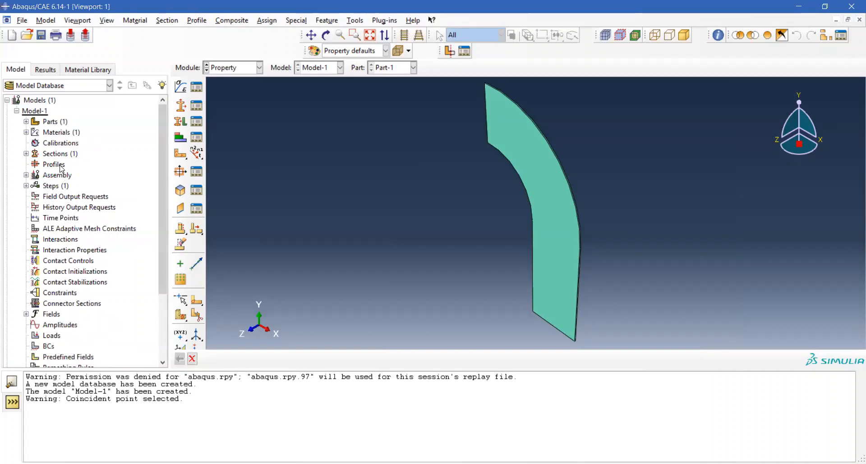
click(26, 174)
double_click(62, 188)
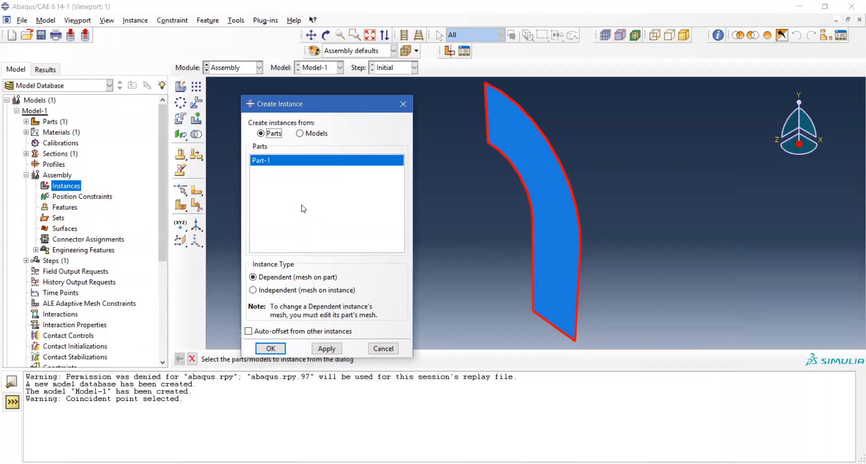
click(268, 290)
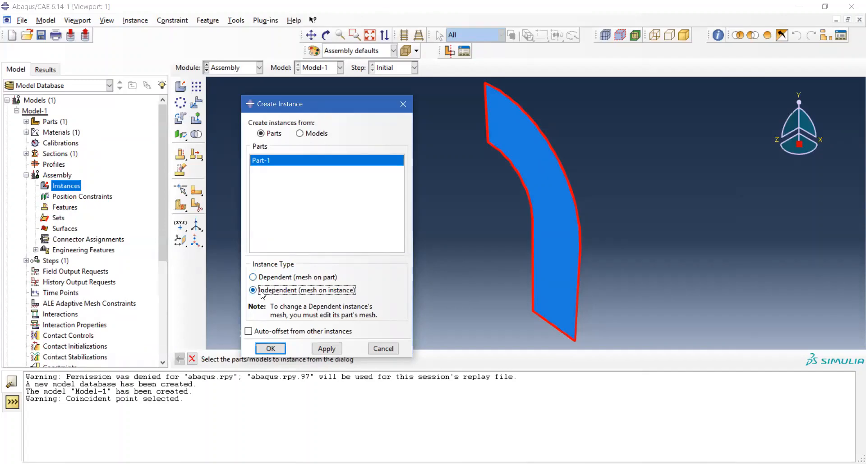
click(276, 351)
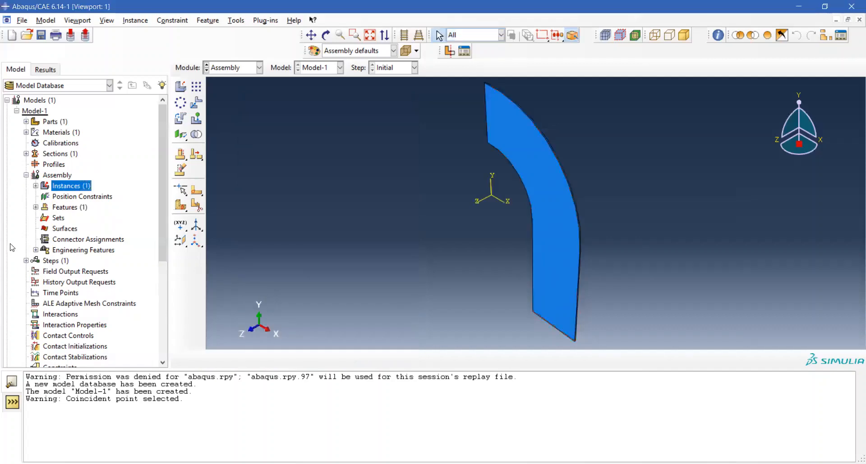
- Create a general Heat transfer step named "Heat Transfer-Steady state" after the Initial step
click(26, 175)
double_click(49, 186)
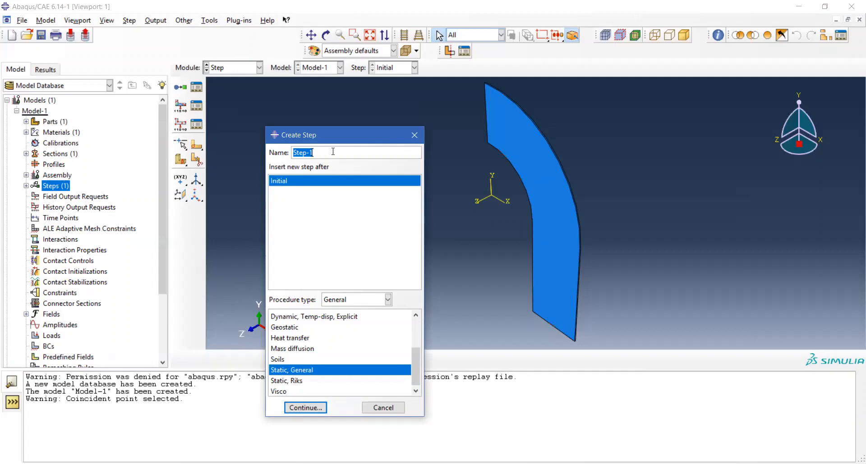
text(Heat Transfer-Steady state)
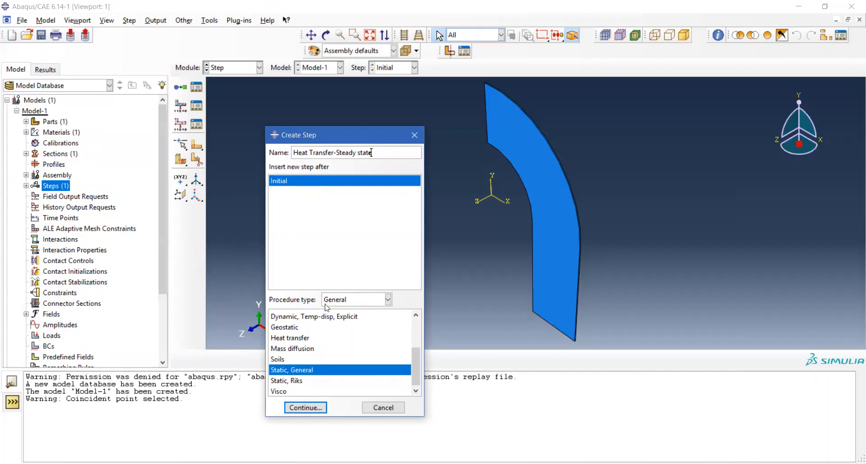
click(352, 300)
click(351, 303)
click(305, 339)
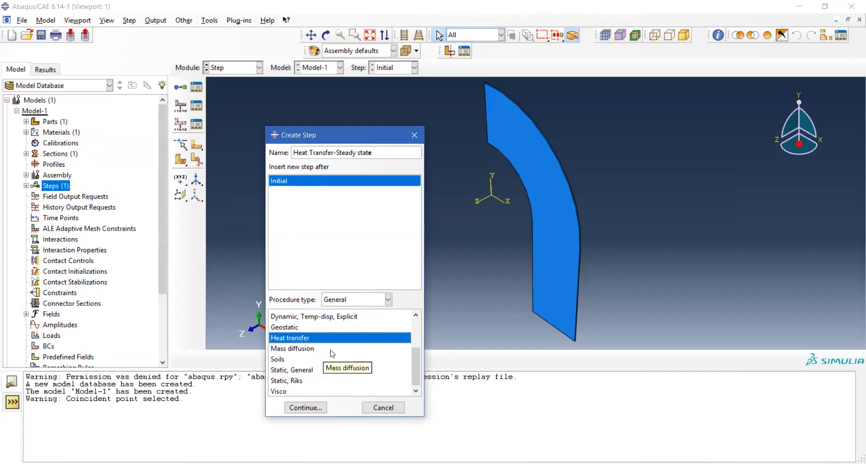
key(Return)
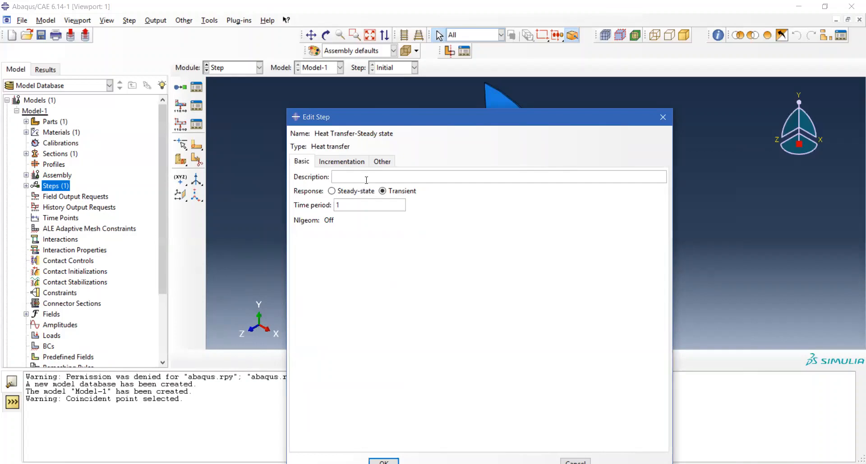
- Set the heat transfer step's response to Steady-state and accept the step settings
click(332, 192)
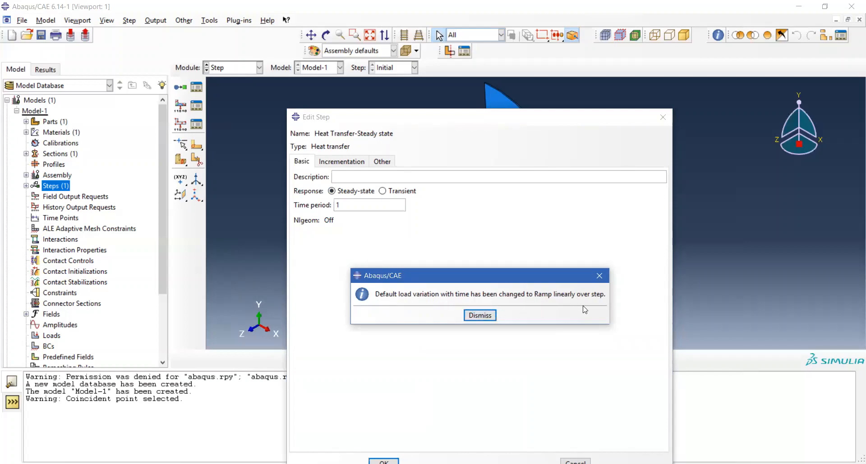
click(479, 316)
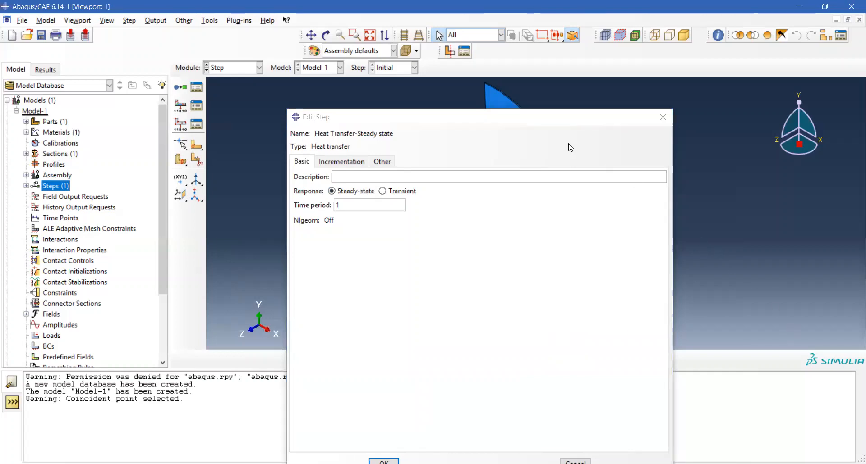
drag(531, 116, 539, 50)
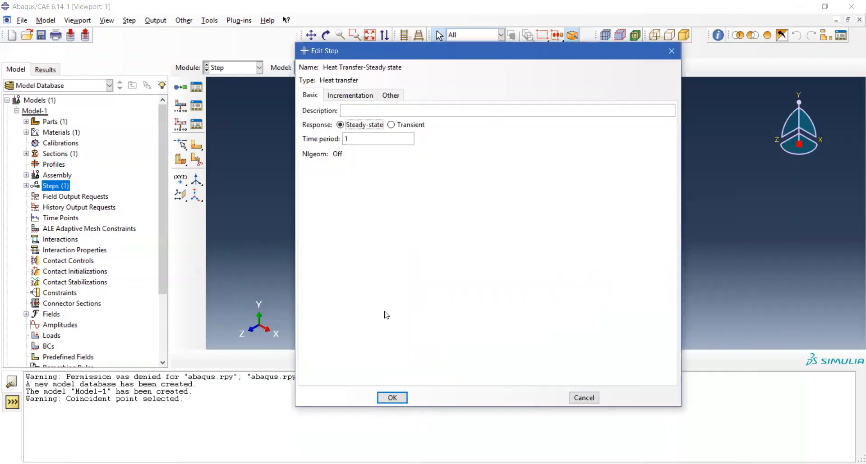
click(392, 398)
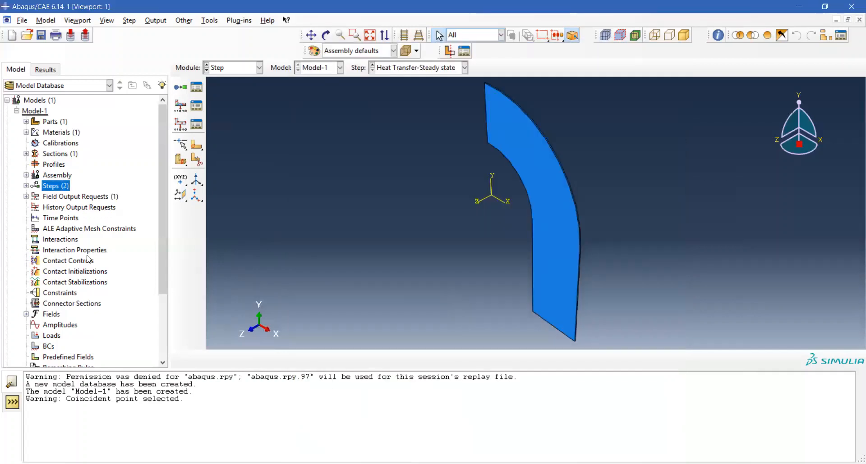
- Save the model database in the AbaqusWork directory as "Thermal analysis-demo"
scroll(94, 239, down, 2)
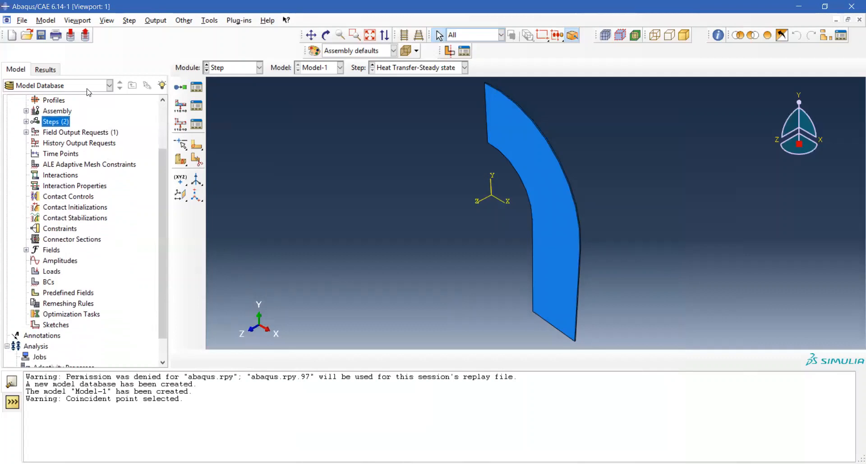
click(42, 37)
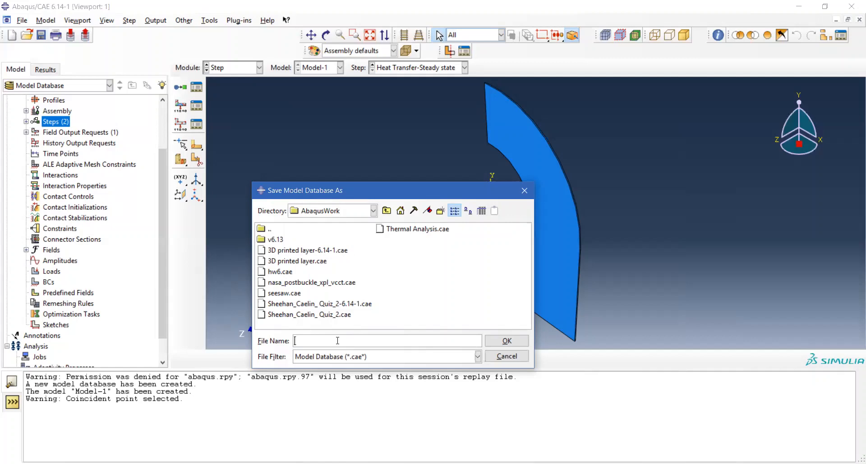
text(Thermal analysis)
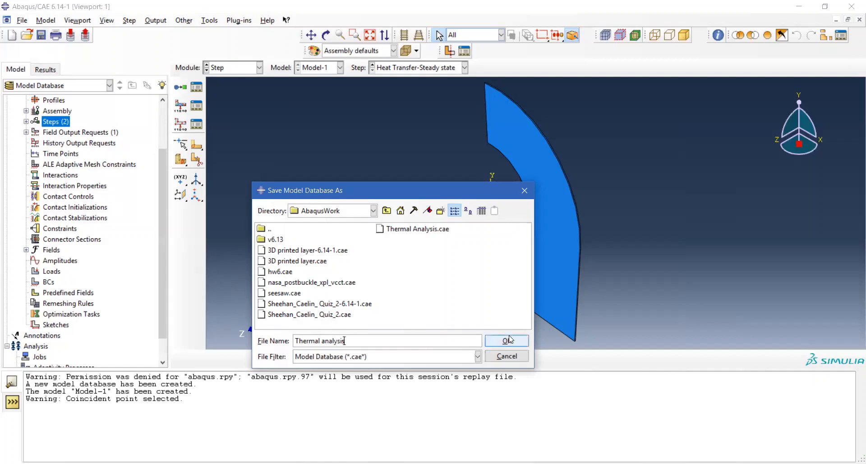
text(-demo)
click(507, 341)
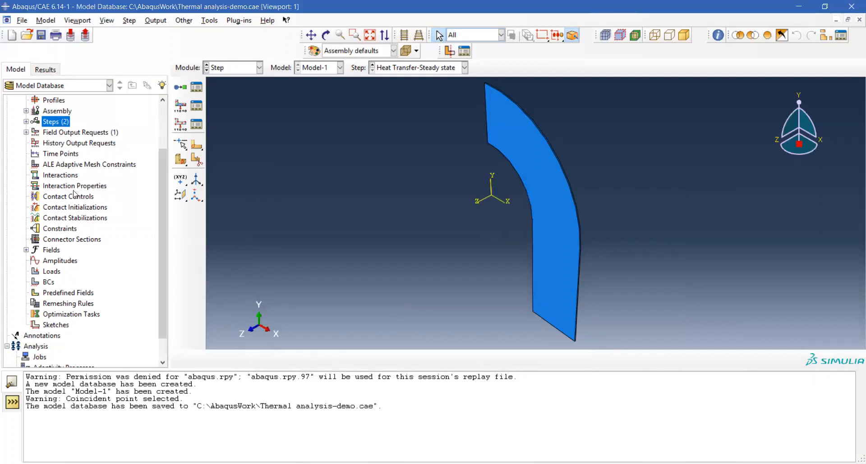
- Start a Temperature boundary condition named "Inner Temperature" in the Heat Transfer-Steady state step and proceed to region selection
double_click(49, 282)
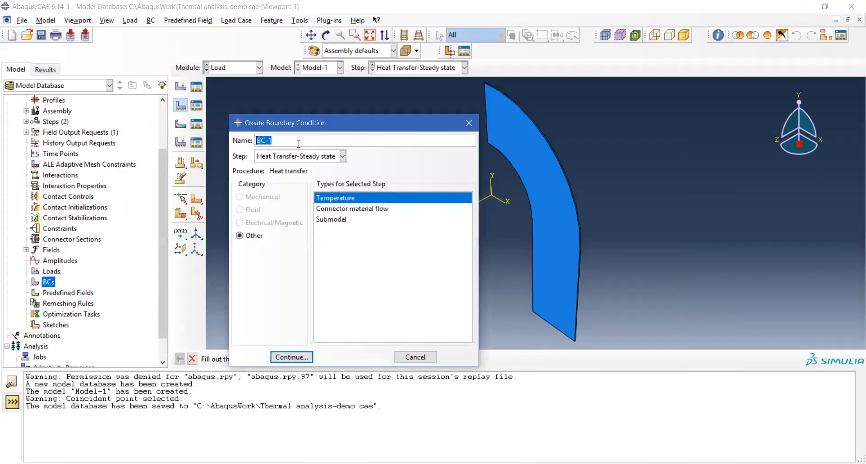
text(Inner Temperature)
drag(356, 128, 156, 96)
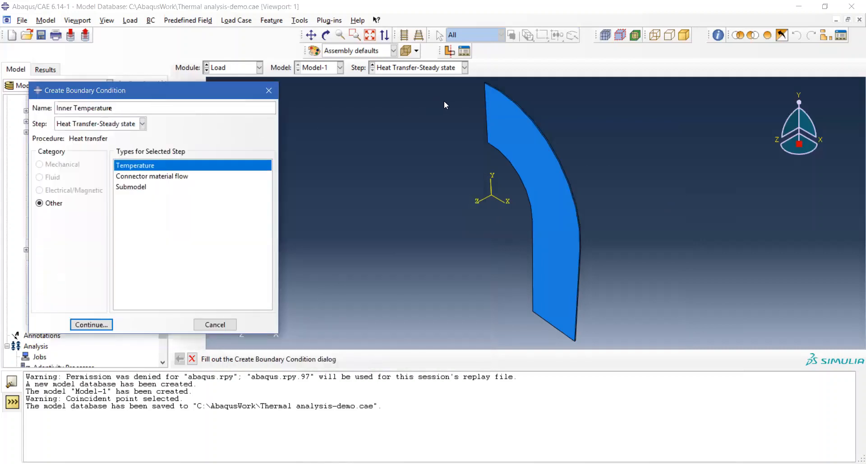
click(325, 35)
drag(580, 201, 402, 198)
scroll(497, 205, up, 2)
scroll(496, 206, down, 8)
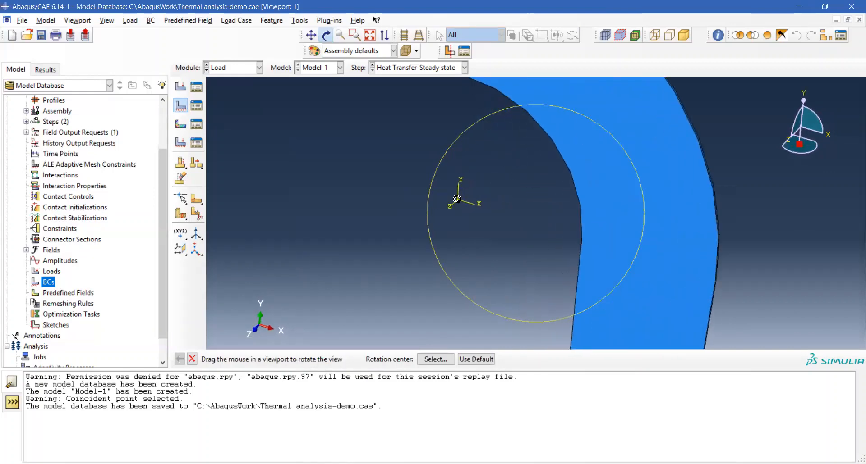
drag(429, 222, 621, 207)
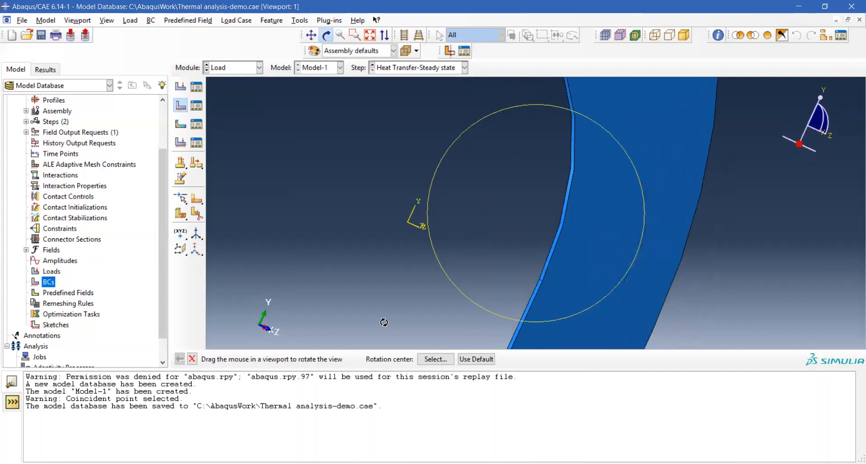
click(192, 359)
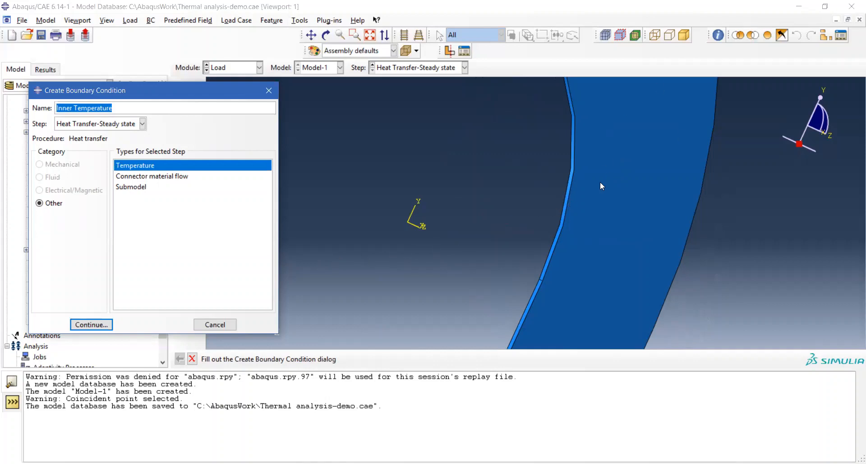
click(568, 182)
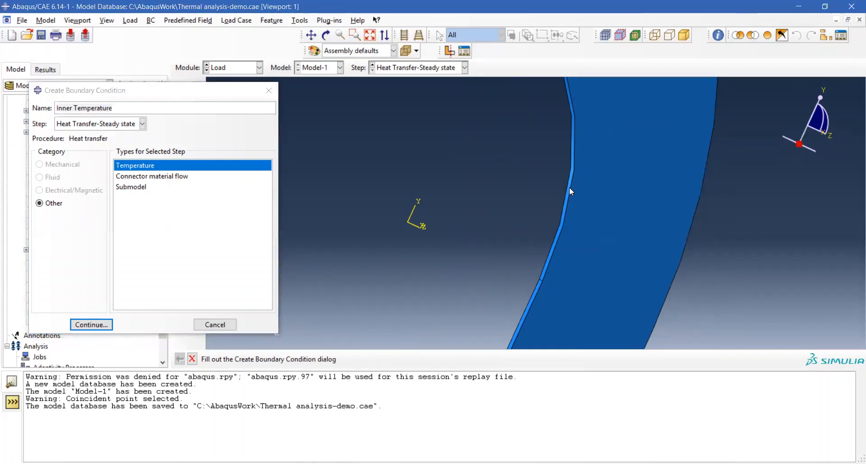
click(91, 325)
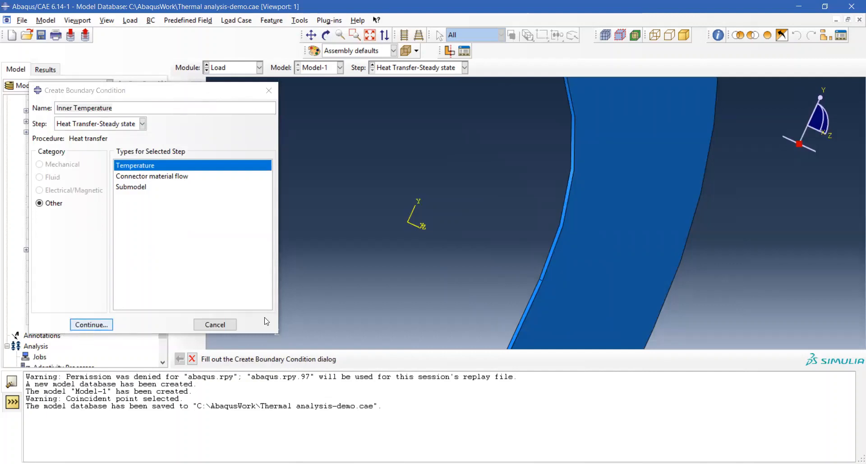
click(90, 326)
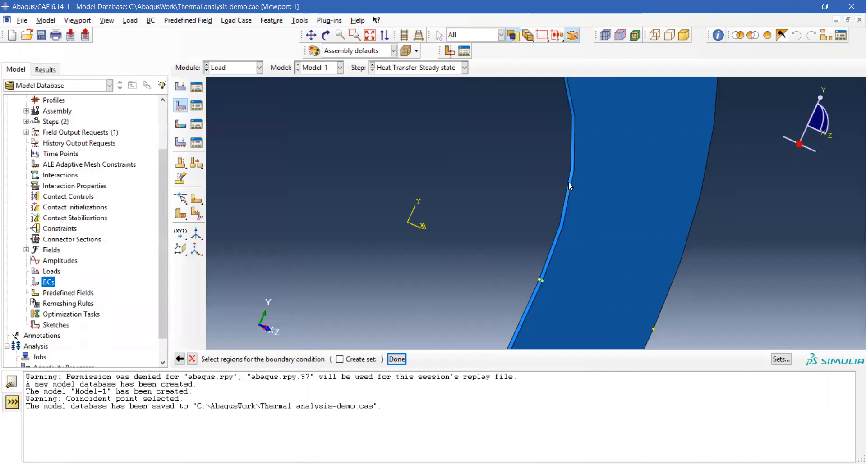
- Pick the thin curved inner face of the part as a region for the Inner Temperature boundary condition
scroll(578, 179, up, 1)
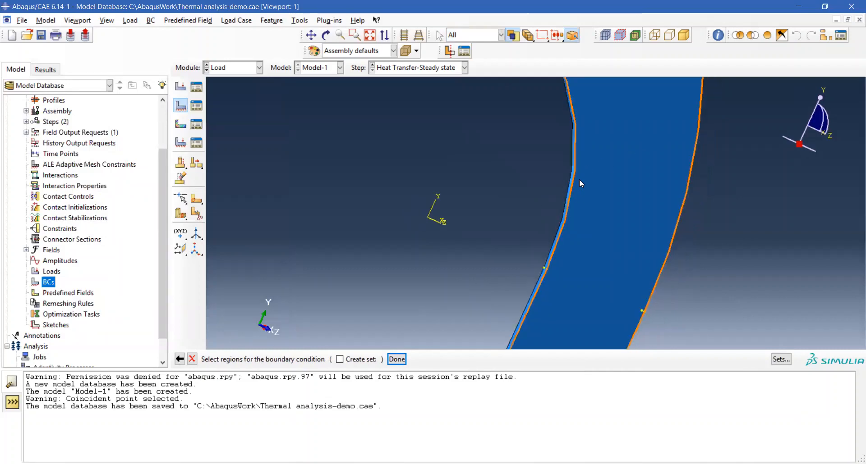
scroll(578, 179, down, 4)
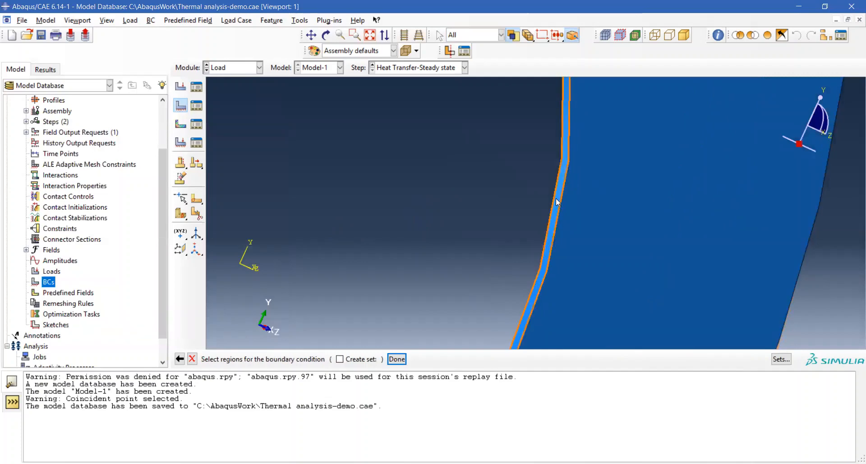
click(556, 201)
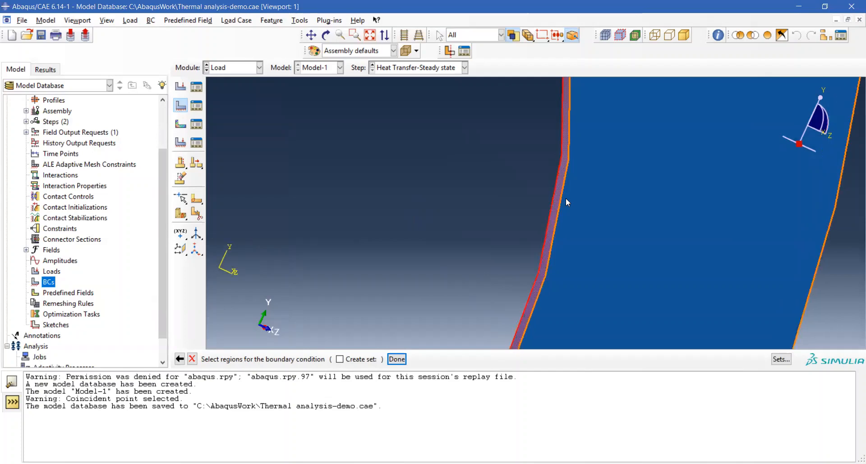
- Add the thin straight inner face below the curved one to the Inner Temperature region selection
scroll(565, 198, up, 3)
scroll(565, 199, up, 2)
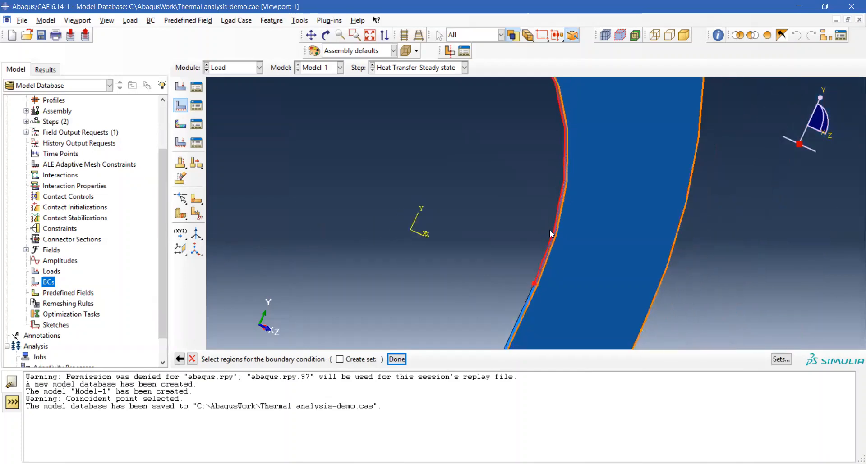
click(311, 34)
drag(536, 266, 605, 145)
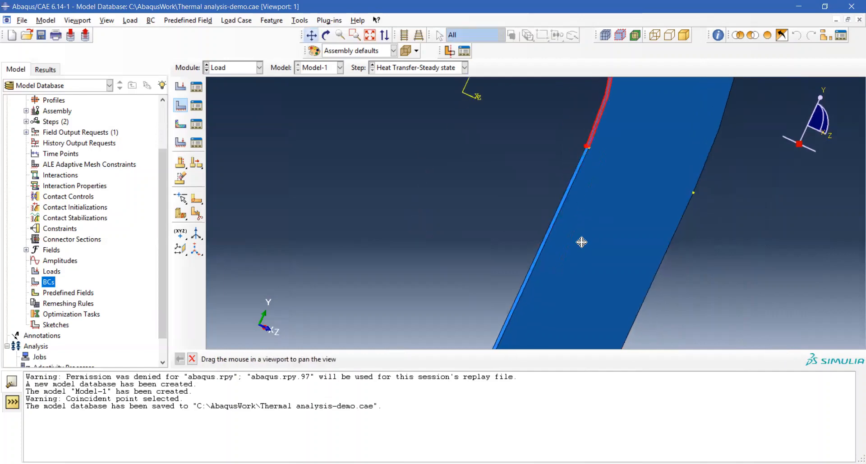
drag(580, 242, 576, 199)
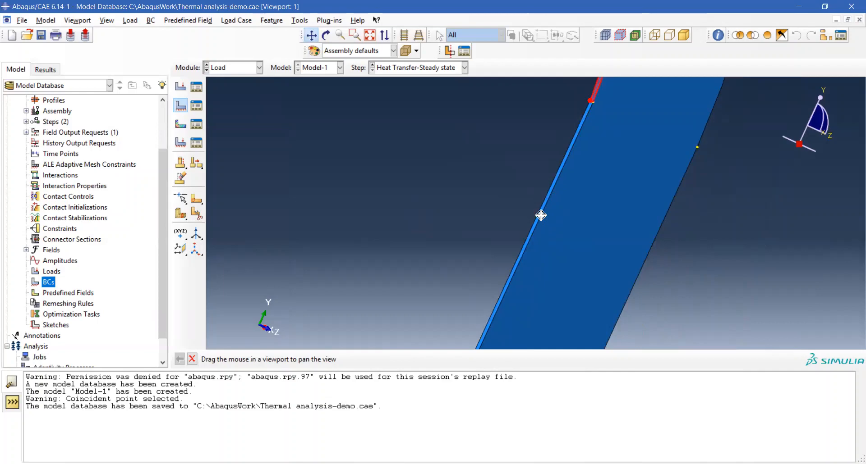
scroll(541, 216, up, 2)
scroll(540, 215, down, 5)
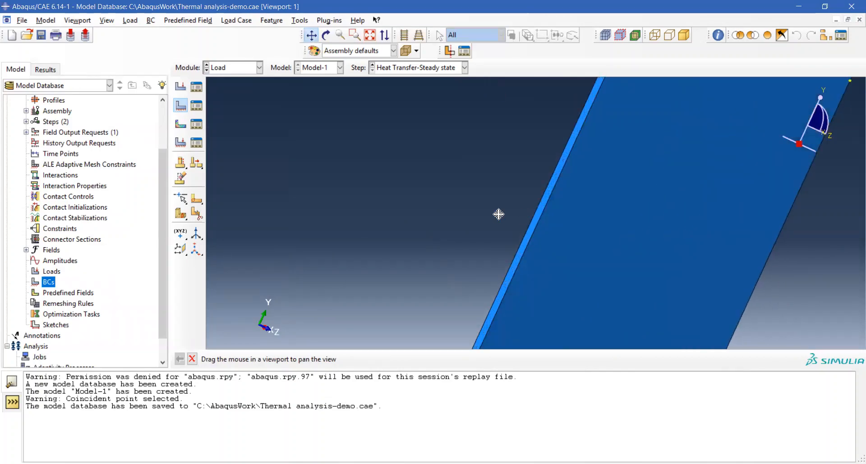
click(192, 359)
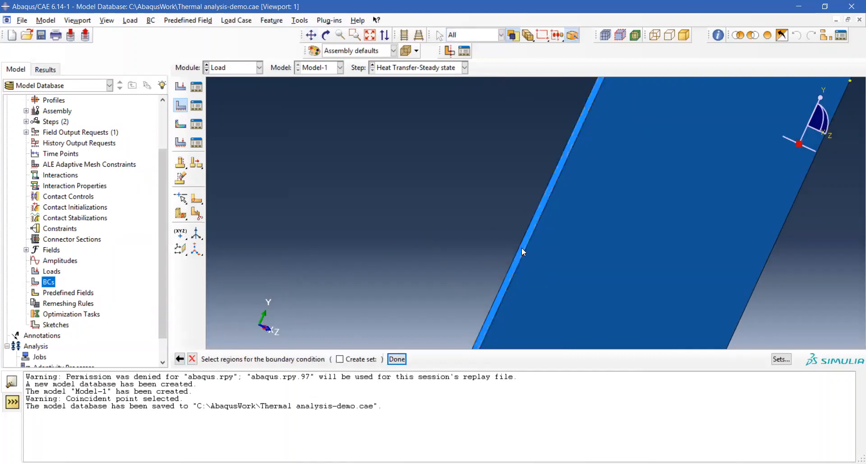
click(522, 249)
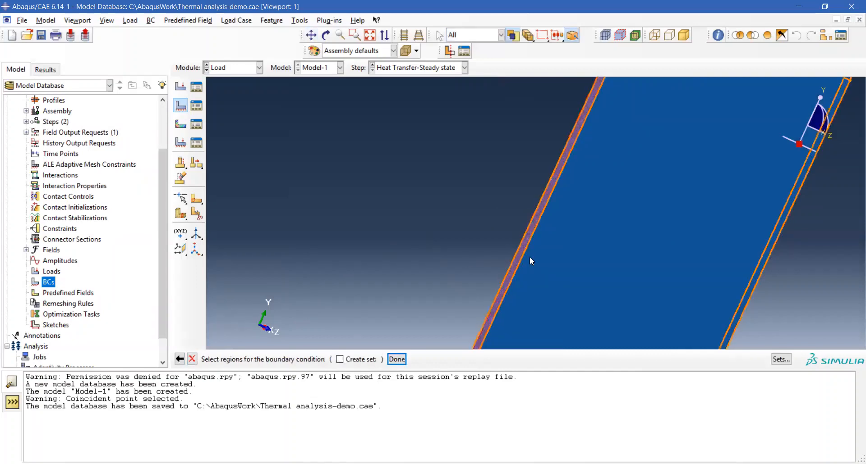
click(370, 36)
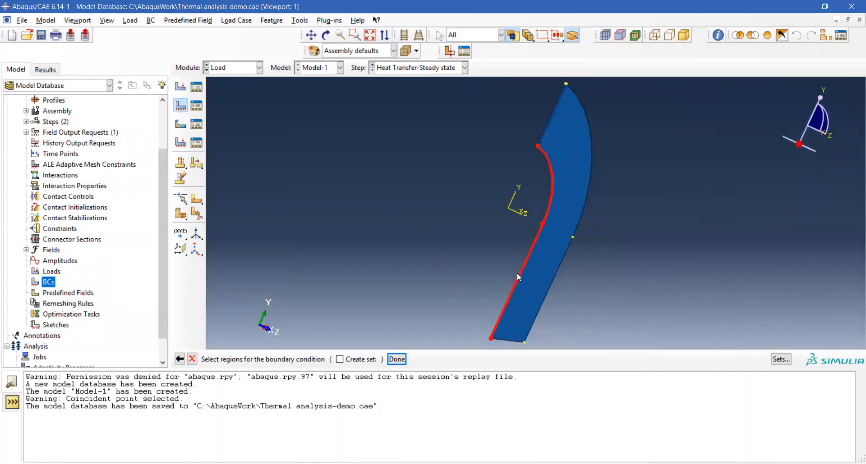
- Accept the picked inner faces and set the Inner Temperature magnitude to 75 with a uniform distribution
click(397, 359)
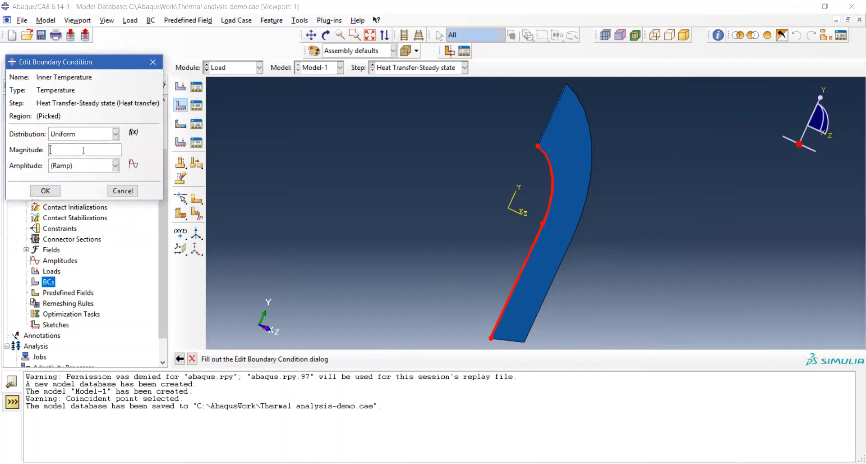
text(75)
click(45, 191)
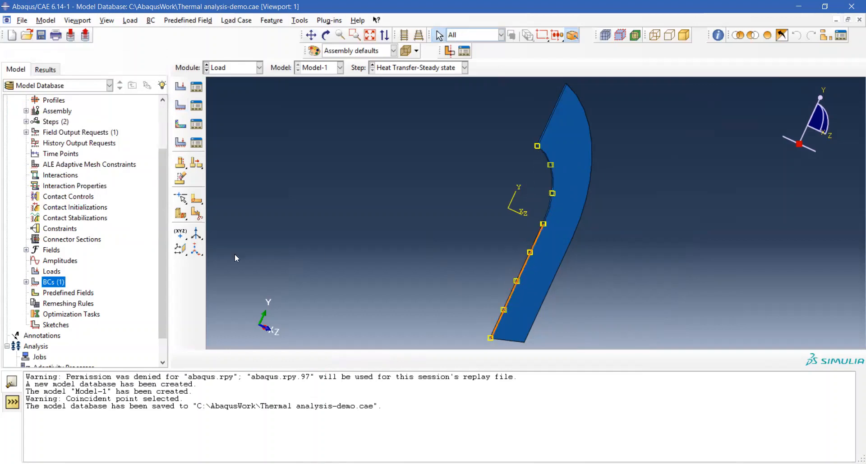
- Start another Temperature boundary condition named "Oter Temperature" in the Heat Transfer-Steady state step
double_click(52, 283)
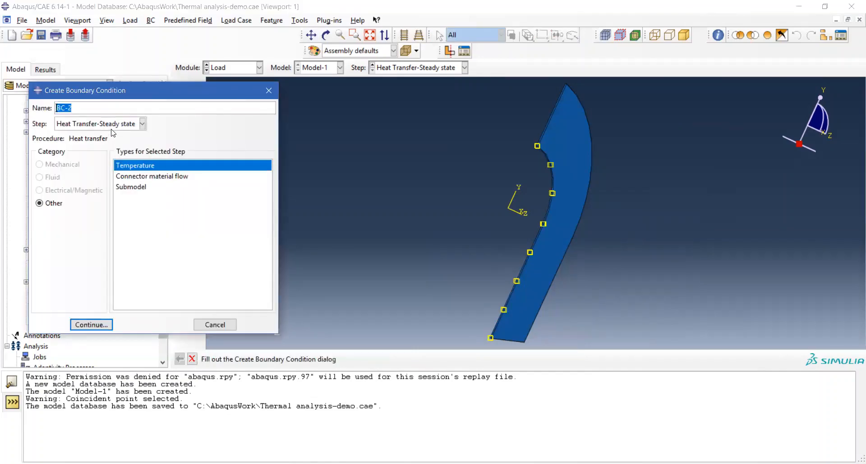
text(Oter Temperature)
click(87, 325)
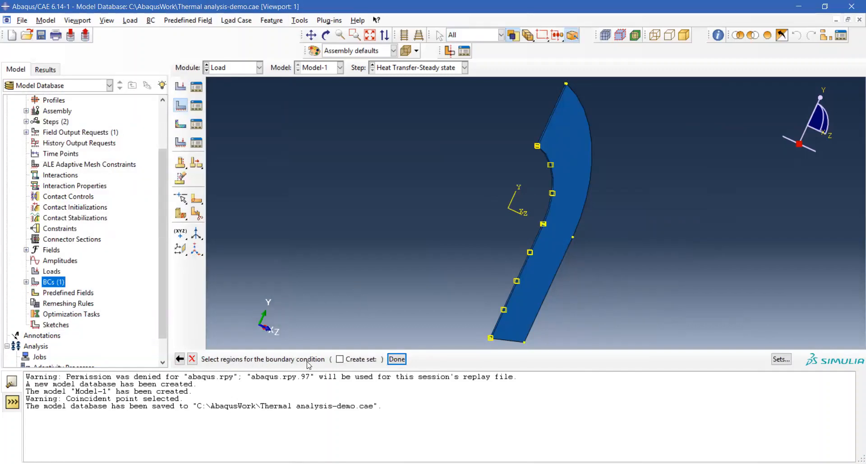
- Pick the thin curved outer face of the part as a region for the Oter Temperature boundary condition
click(579, 100)
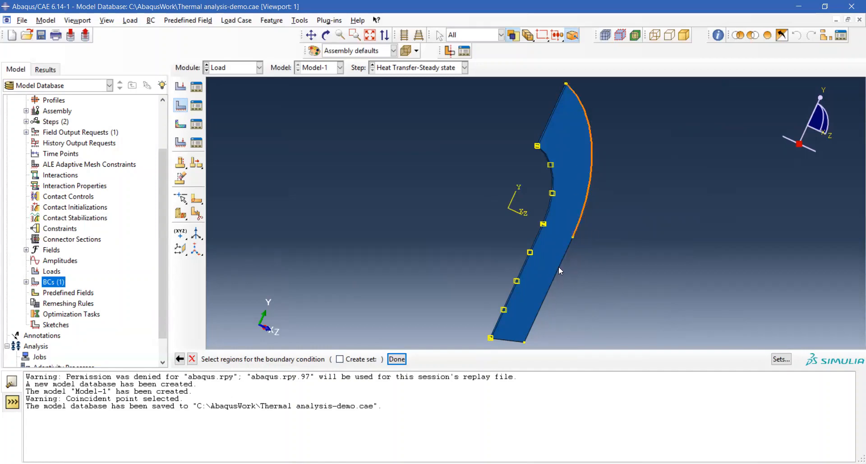
click(326, 35)
drag(659, 191, 476, 223)
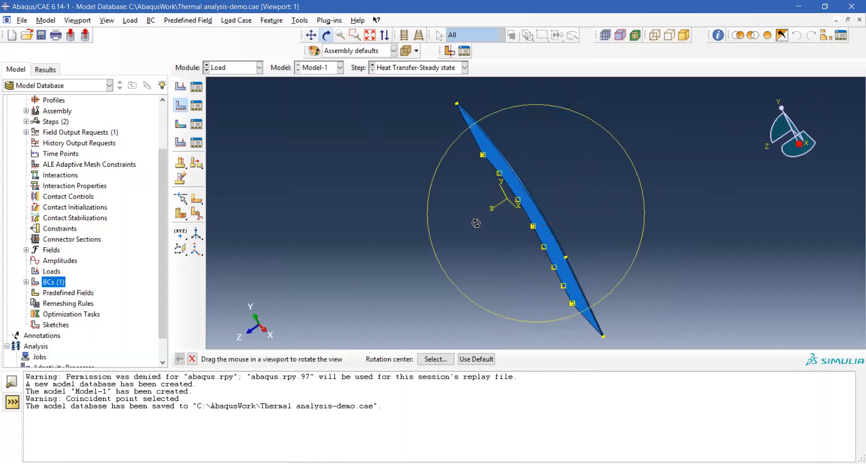
scroll(623, 218, up, 4)
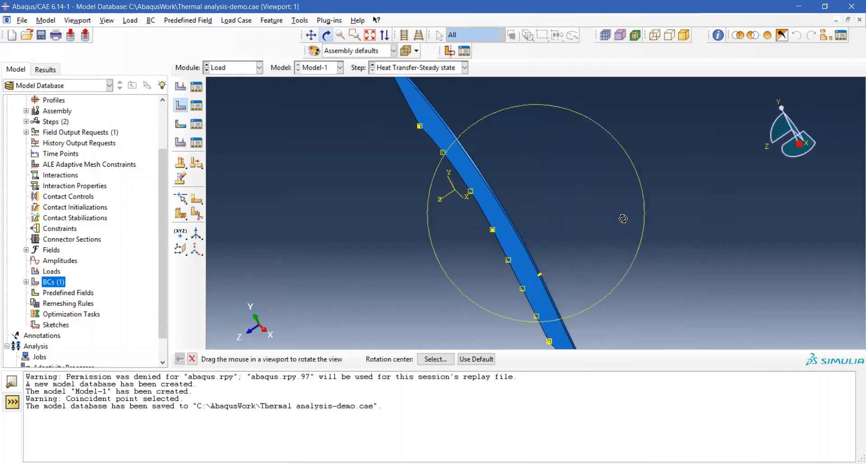
drag(622, 219, 513, 202)
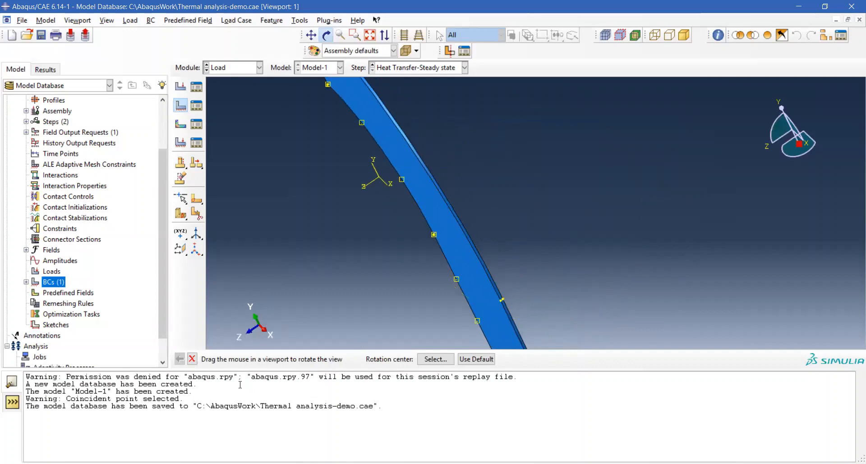
click(191, 359)
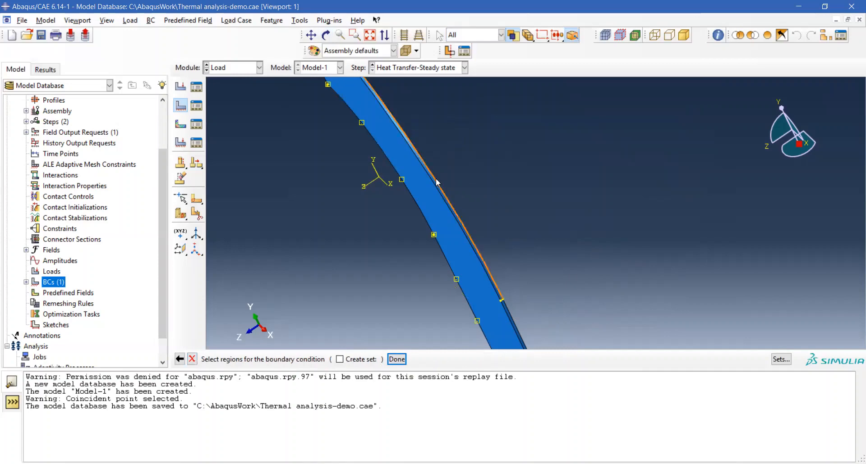
scroll(459, 193, down, 5)
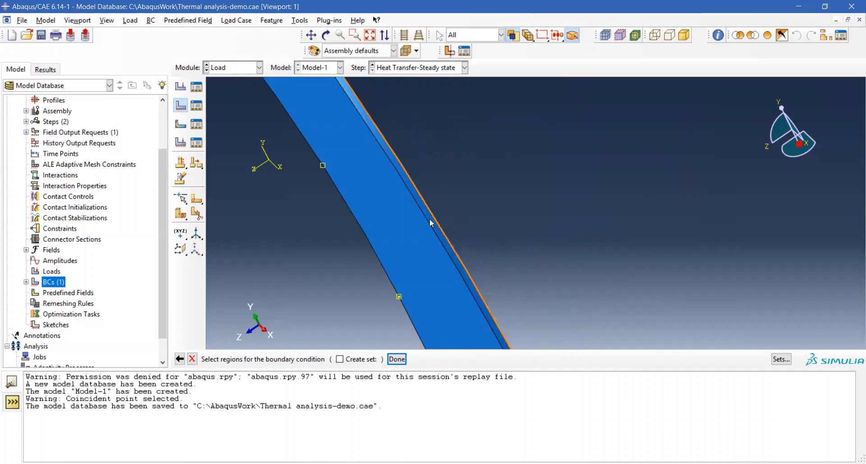
scroll(456, 215, up, 1)
scroll(456, 215, down, 4)
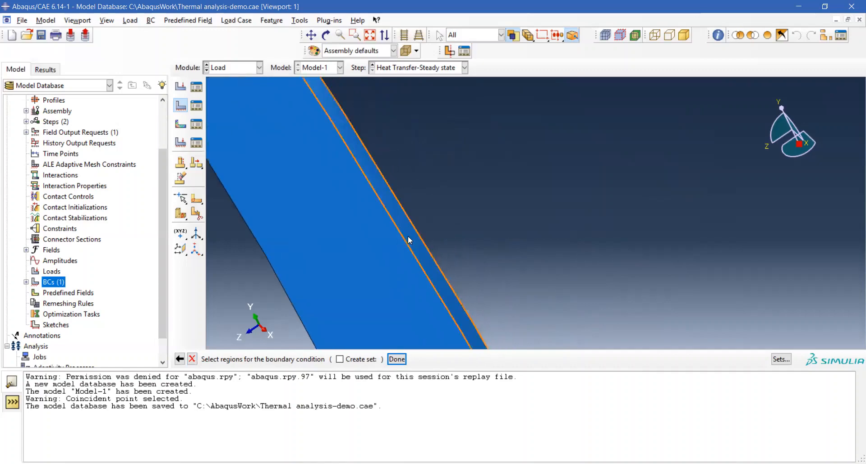
click(407, 236)
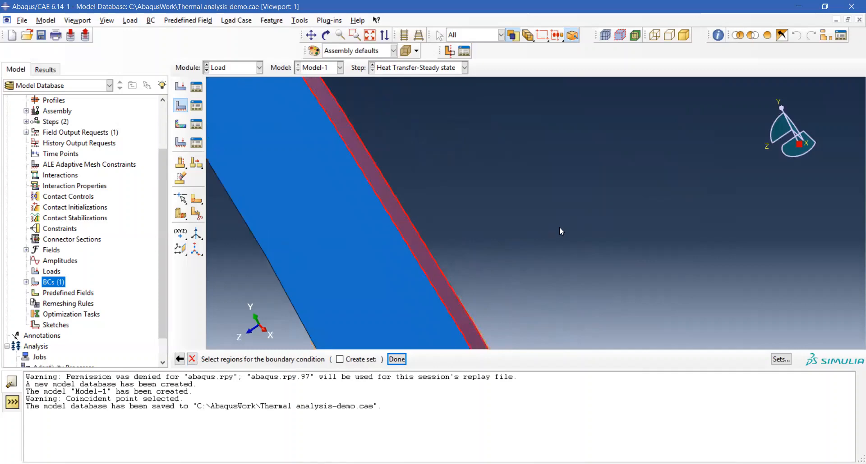
- Add the thin straight outer face below the curved one to the Oter Temperature region selection
click(311, 35)
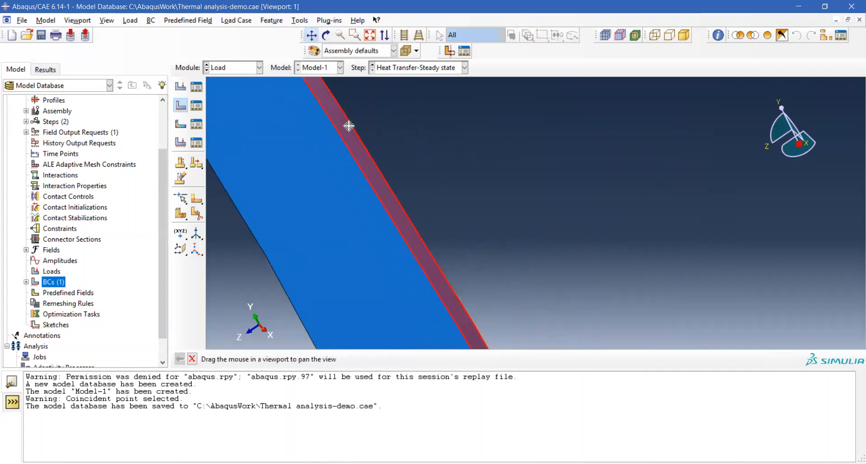
drag(443, 255, 523, 170)
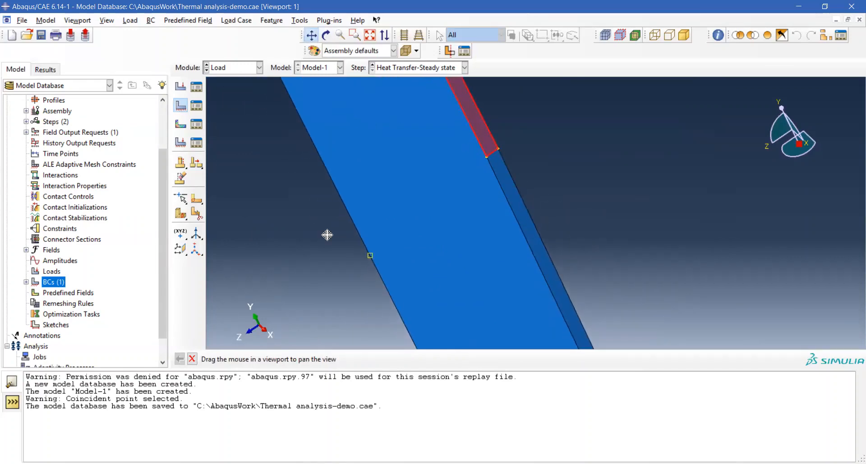
click(193, 359)
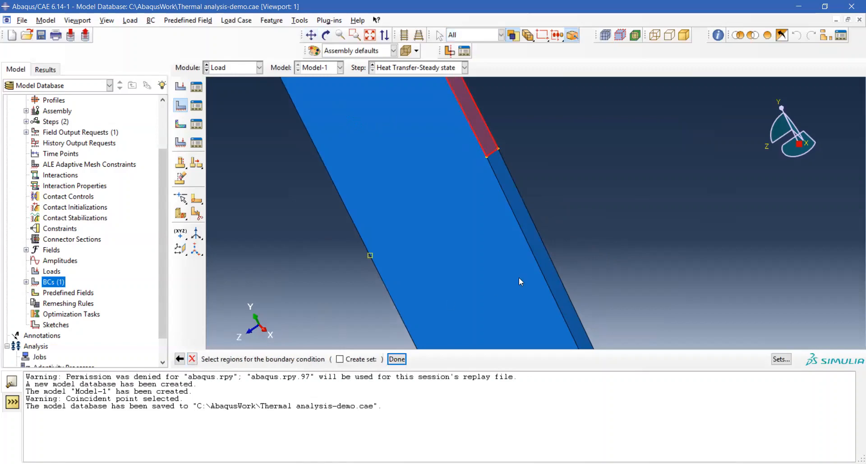
click(544, 262)
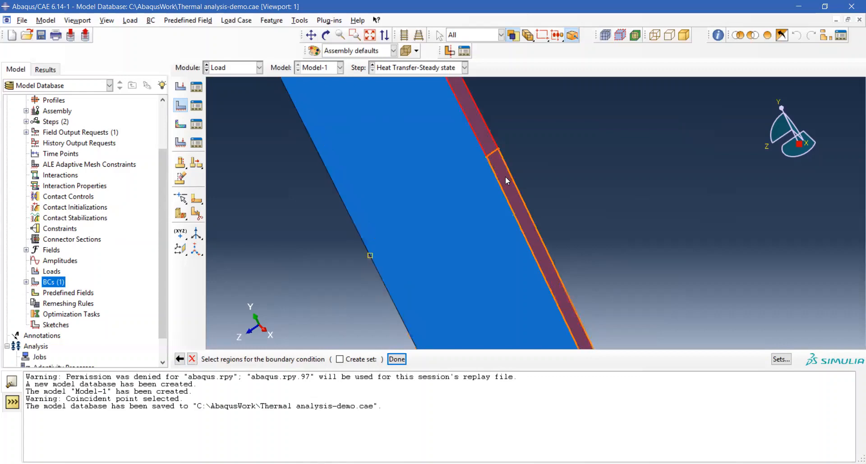
shift+click(507, 215)
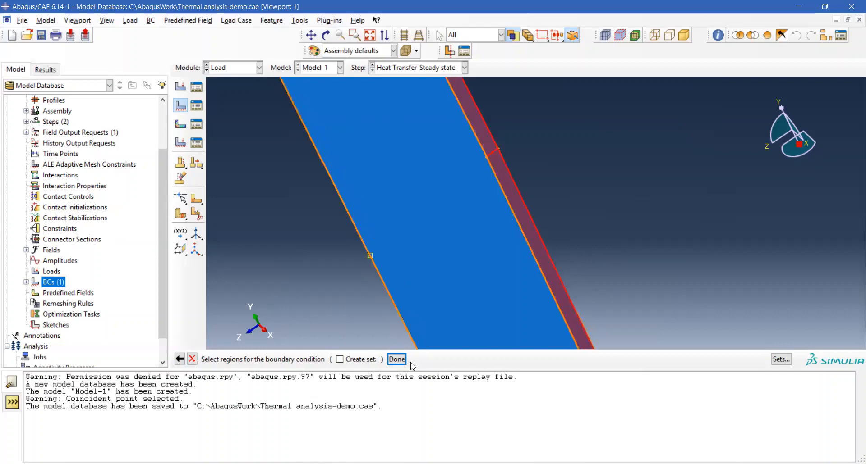
- Accept the picked outer faces and set the Oter Temperature magnitude to 40 with a uniform distribution
click(397, 360)
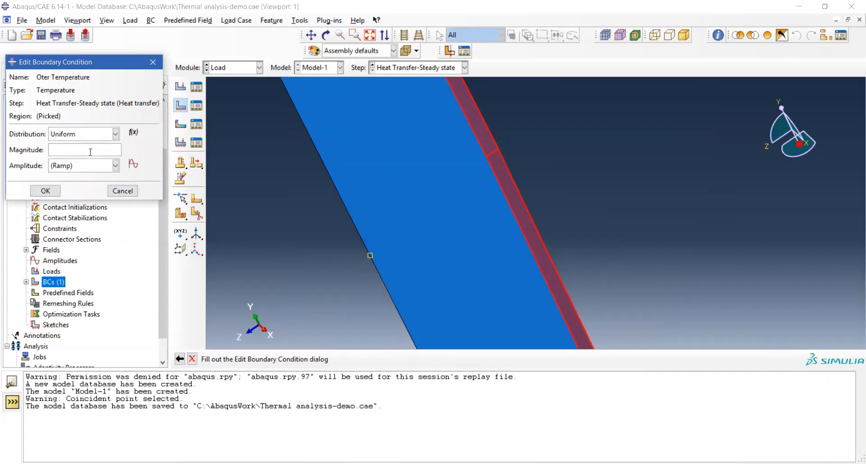
text(40)
click(55, 194)
click(370, 36)
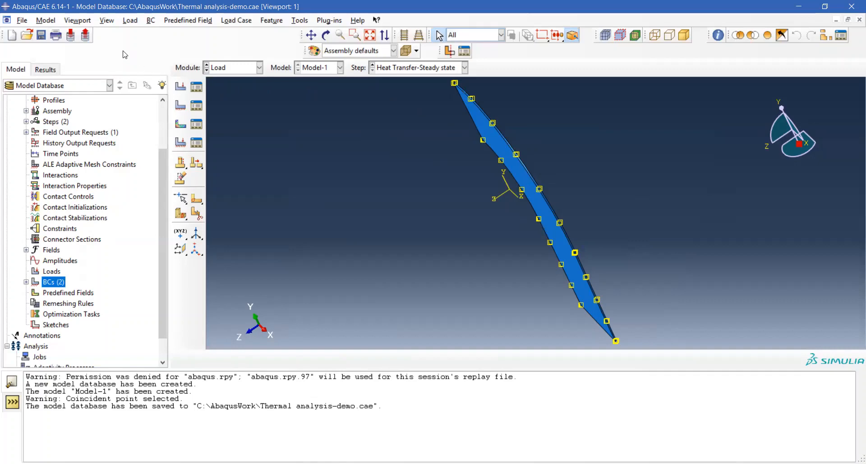
click(106, 21)
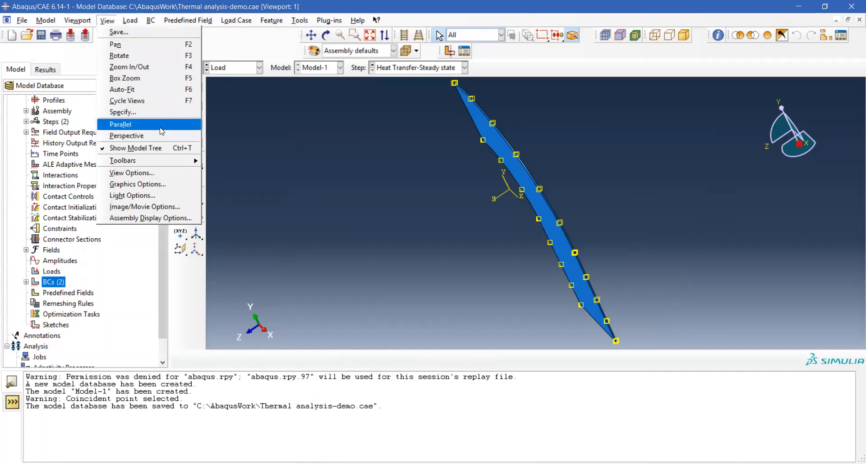
mouse_move(85, 22)
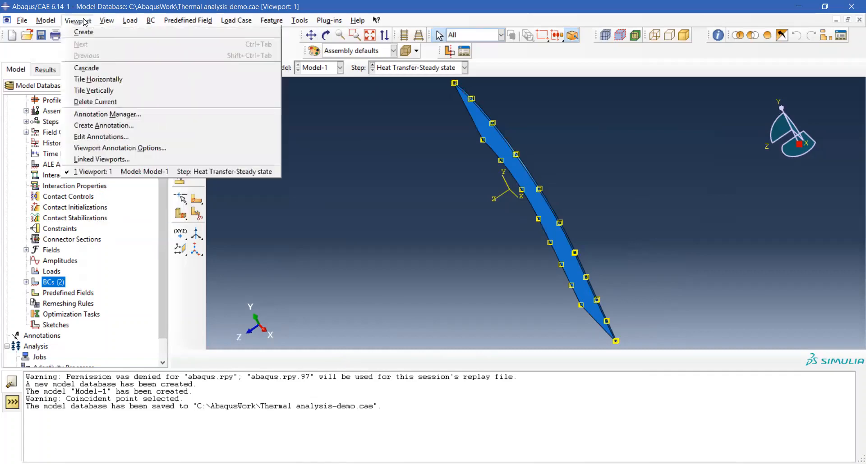
click(308, 200)
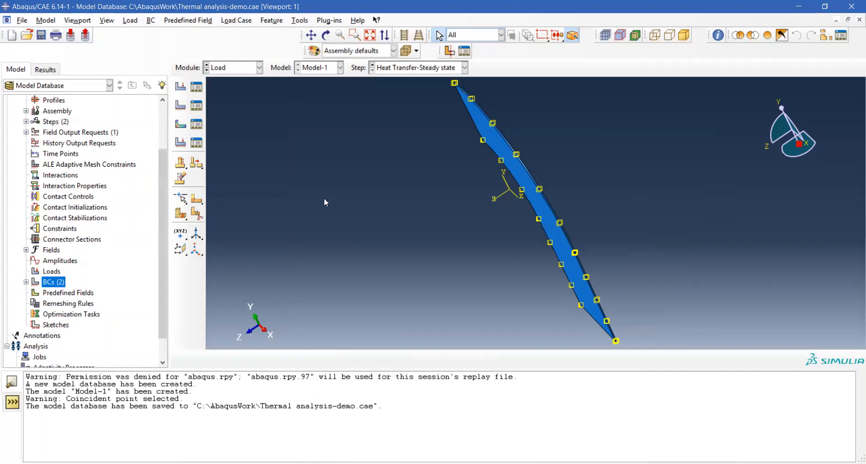
click(108, 21)
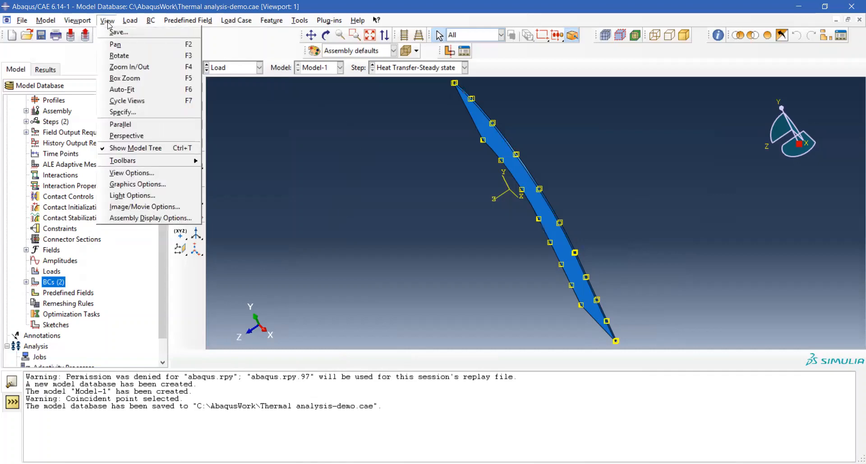
mouse_move(89, 24)
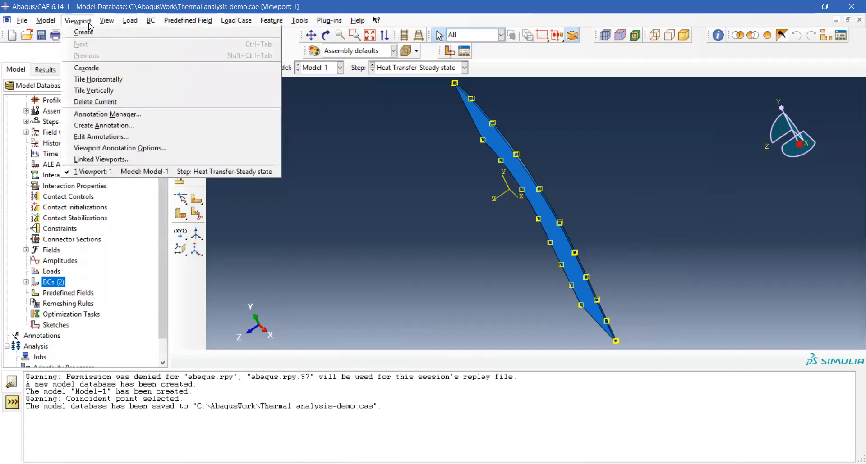
click(305, 210)
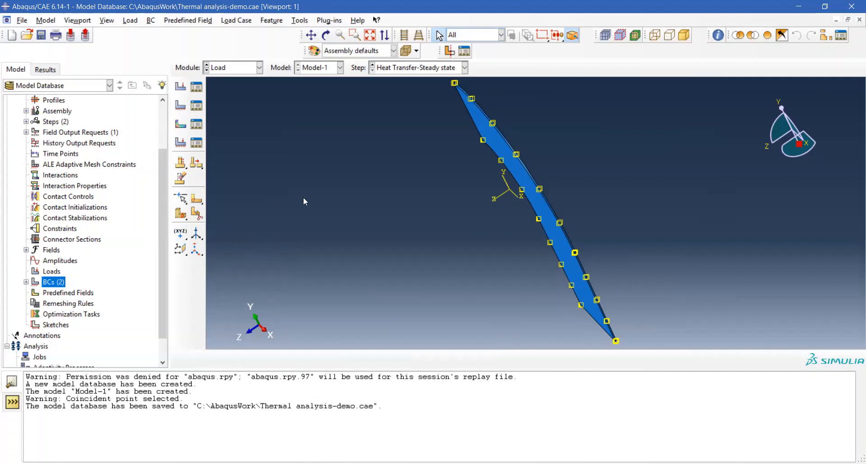
click(110, 25)
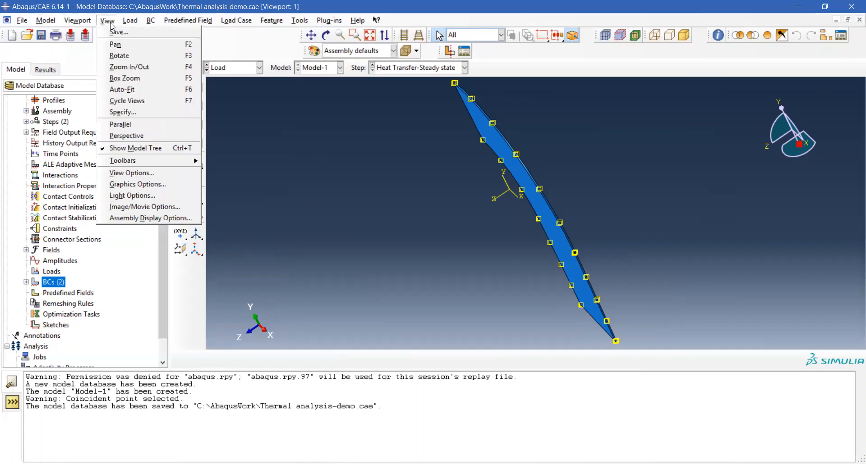
click(357, 197)
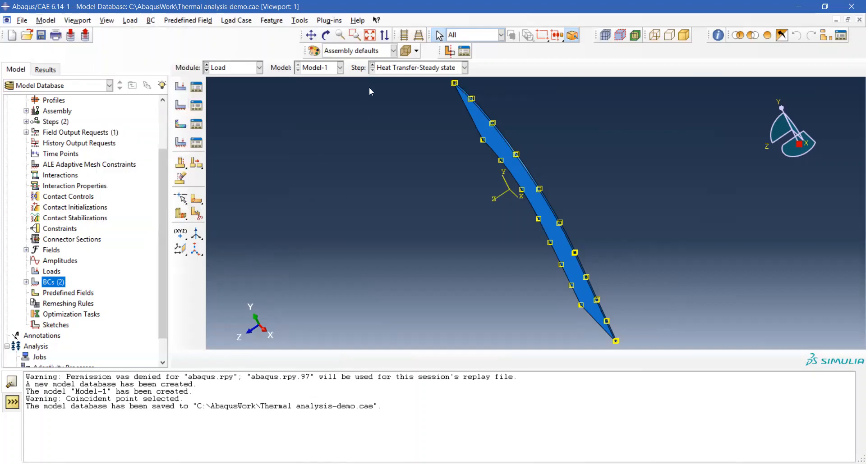
- Display the Views toolbar, dock it with the other toolbars and show the part in the XY view
click(109, 23)
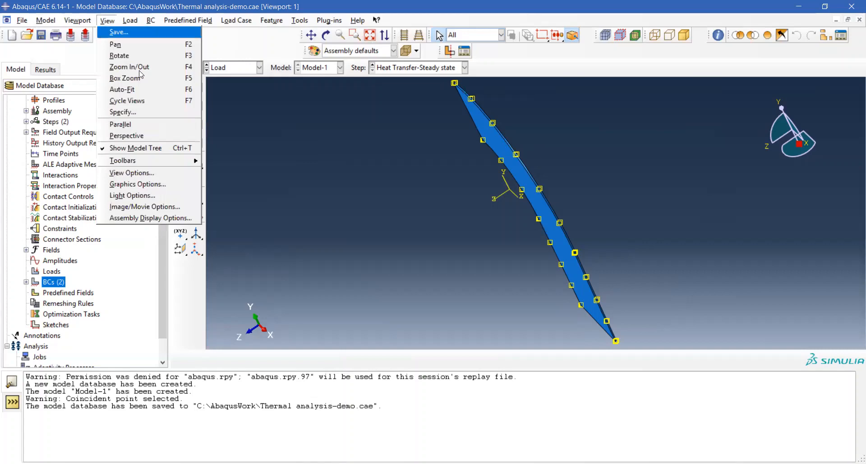
mouse_move(167, 160)
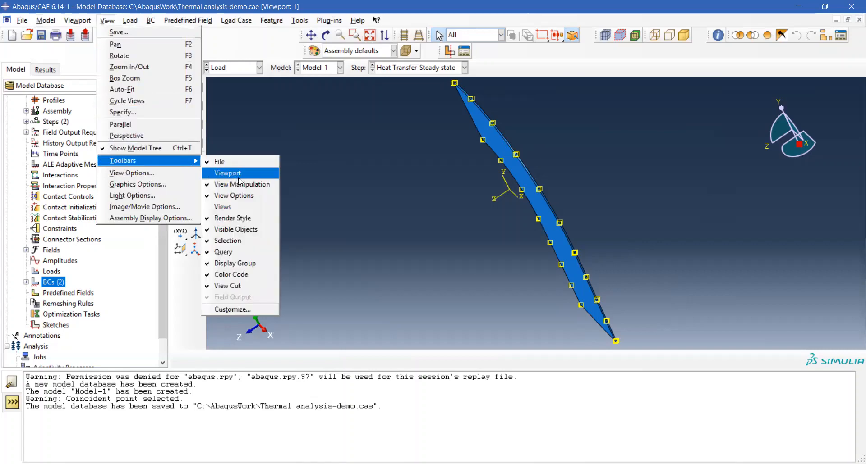
click(248, 209)
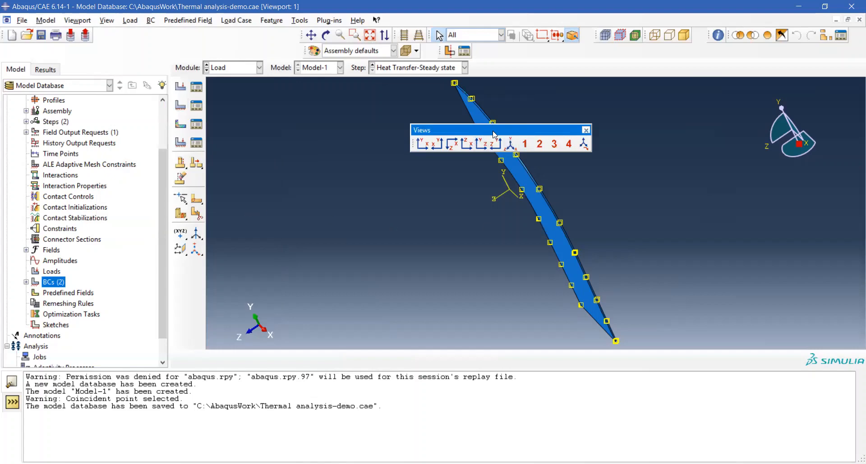
drag(494, 130, 563, 64)
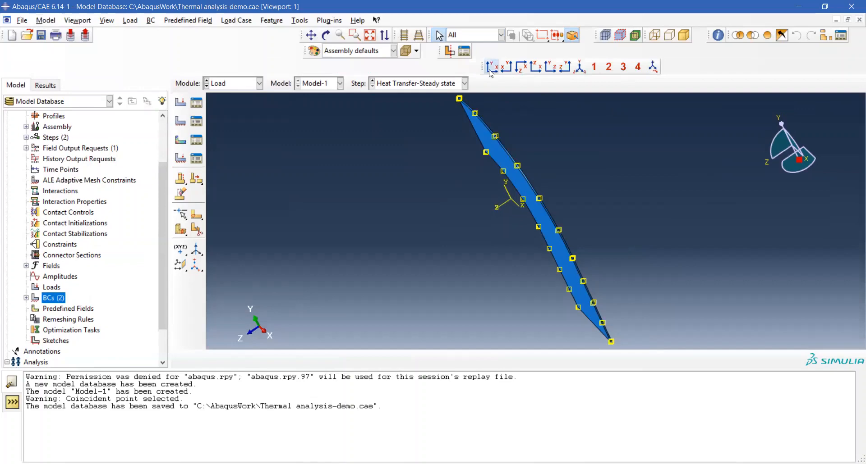
click(491, 68)
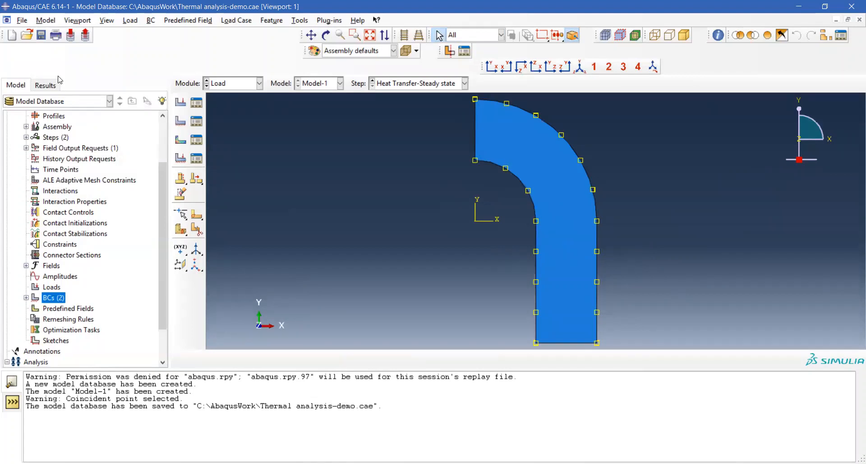
- Save the model database and review the inner and outer temperature conditions in the Boundary Condition Manager
click(41, 35)
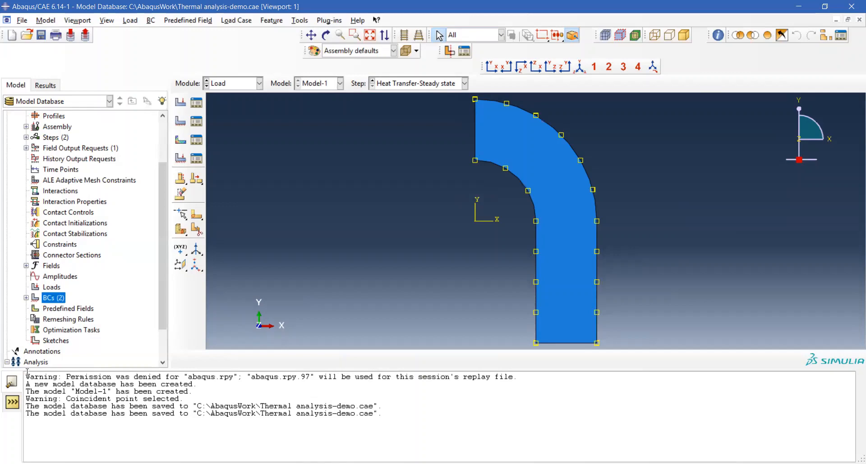
right_click(59, 302)
click(98, 318)
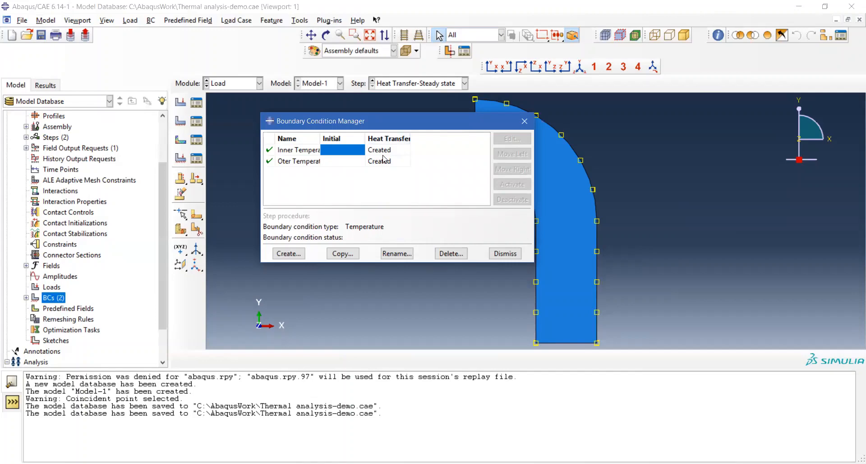
click(529, 123)
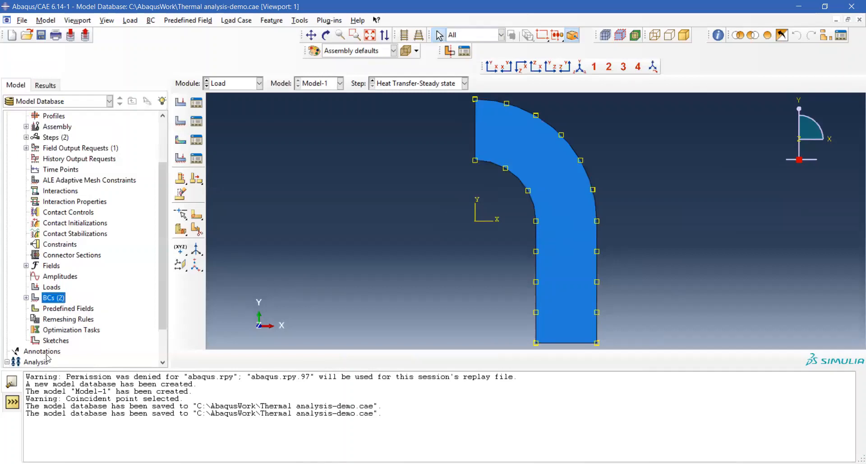
- Start a Surface heat flux load named "Heat Flux" in the Heat Transfer-Steady state step
double_click(54, 288)
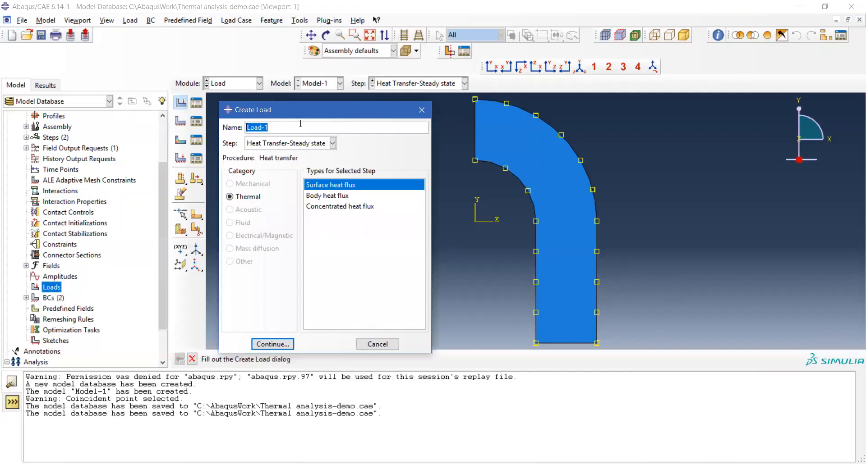
text(Heat Flux)
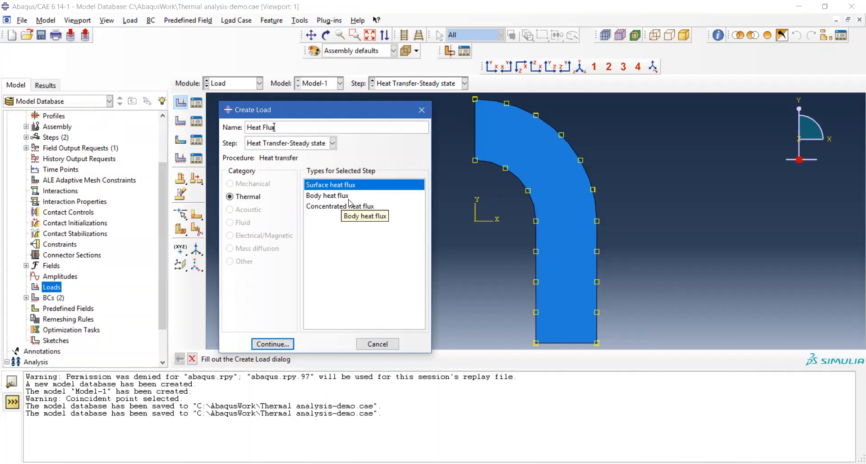
click(280, 345)
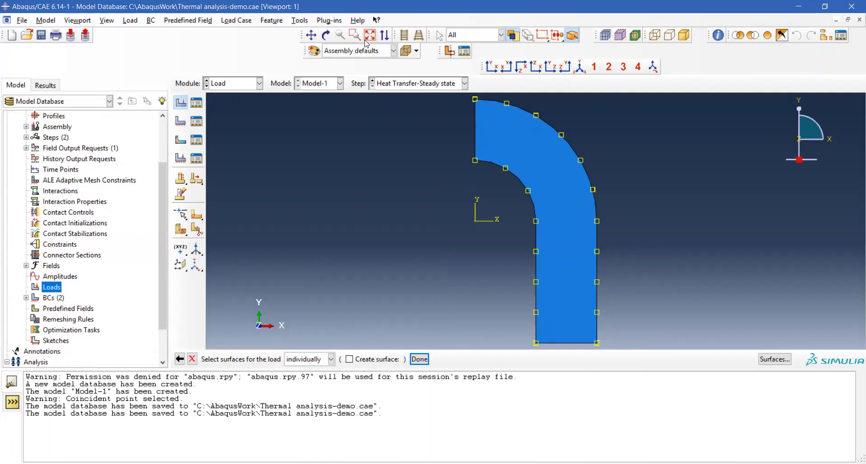
- Pick the outer curved side face of the part as the surface for the heat flux load
click(326, 36)
drag(655, 180, 561, 208)
scroll(560, 208, up, 5)
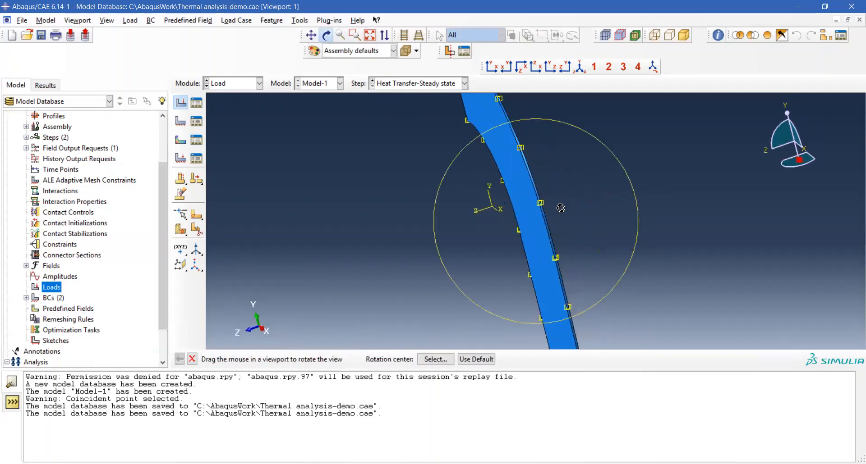
scroll(560, 207, up, 3)
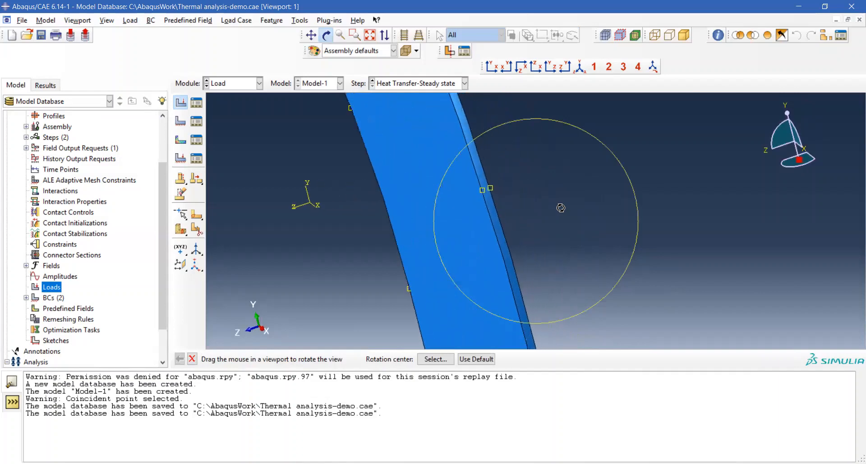
mouse_move(555, 244)
mouse_down()
mouse_move(527, 158)
mouse_move(526, 212)
mouse_move(564, 232)
mouse_move(572, 226)
mouse_move(593, 259)
mouse_move(564, 255)
mouse_move(570, 243)
mouse_up()
click(192, 361)
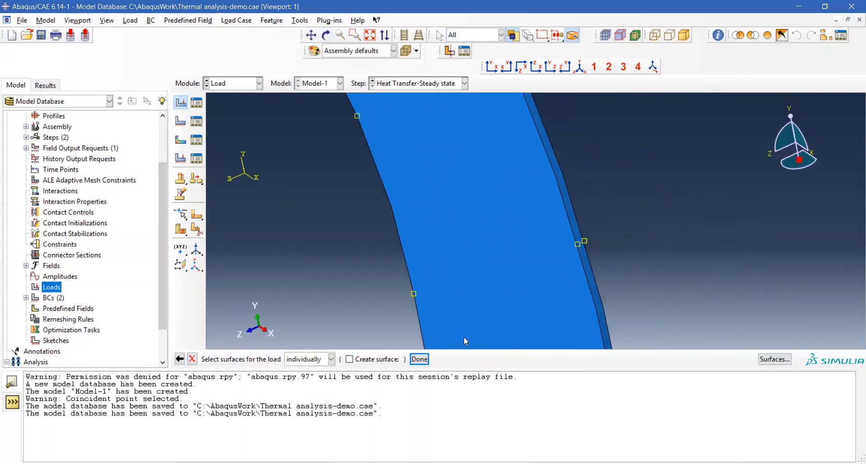
click(573, 219)
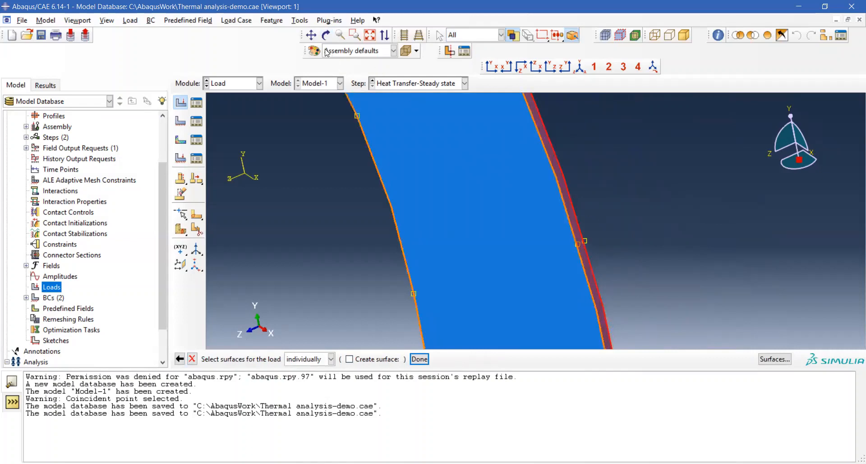
- Add the outer straight side face to the heat flux load region and accept the surface selection
click(311, 36)
drag(508, 253, 475, 115)
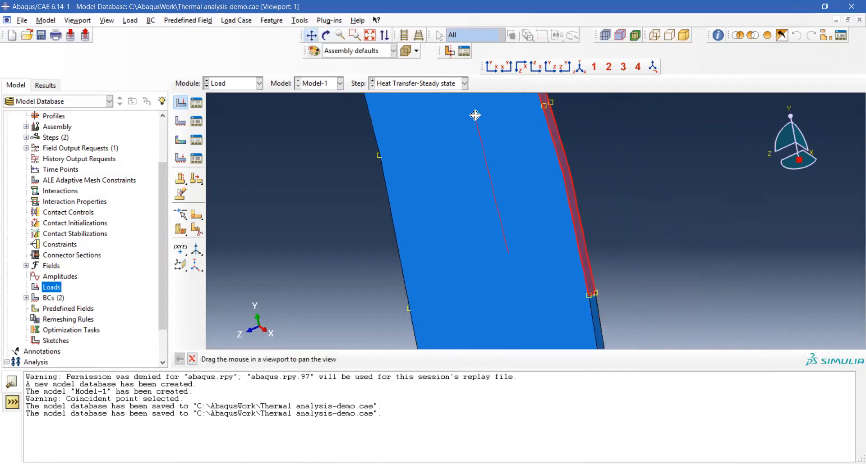
drag(558, 252, 527, 160)
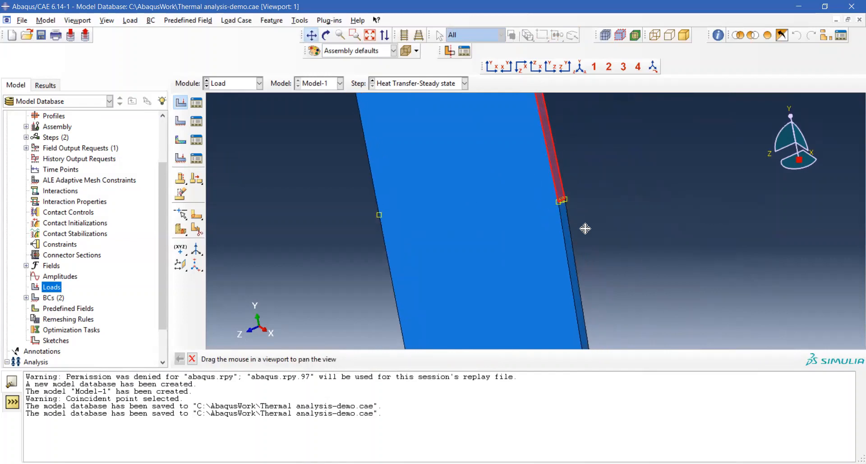
click(193, 361)
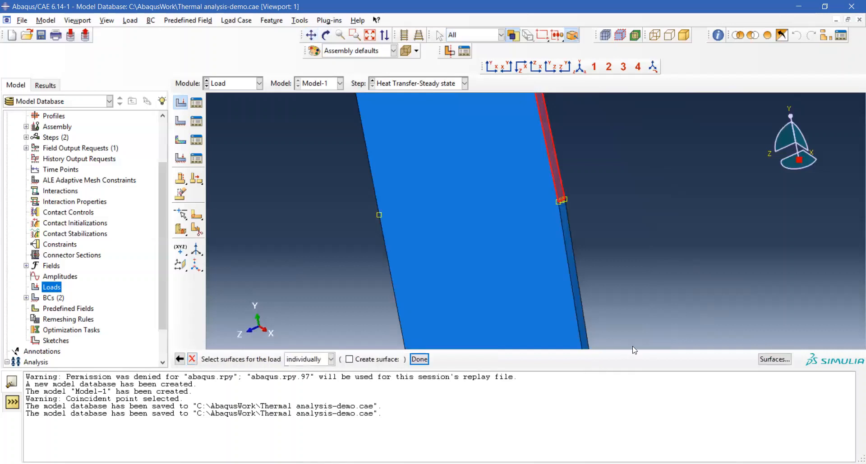
click(579, 304)
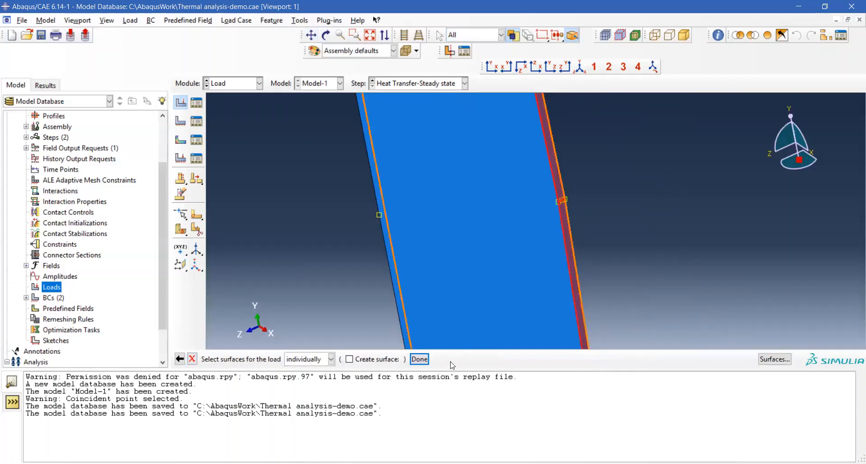
click(424, 362)
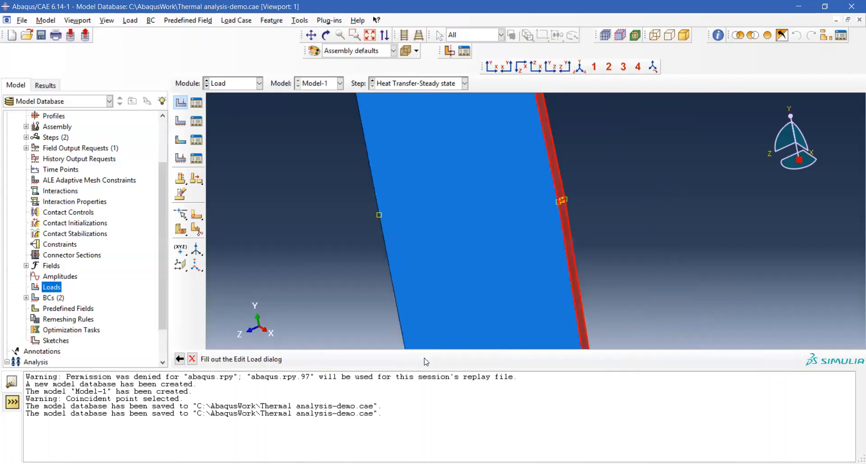
- Set the surface heat flux magnitude to 2e-4 with a uniform distribution and create the load
click(75, 169)
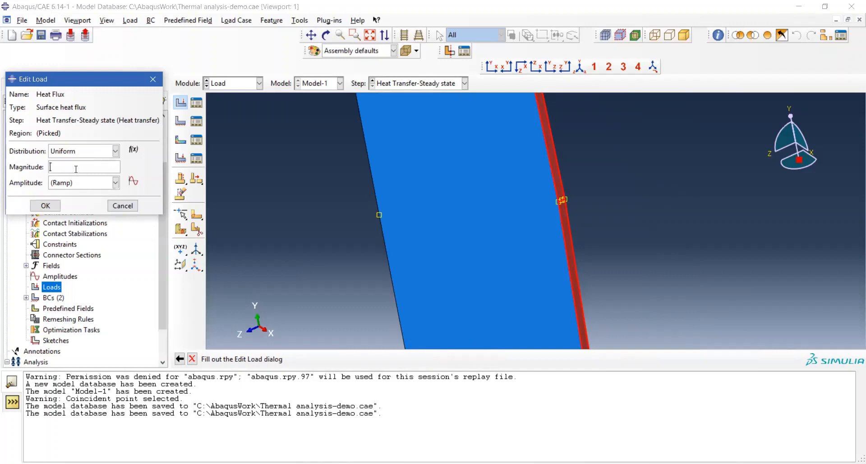
text(2e-4)
click(49, 206)
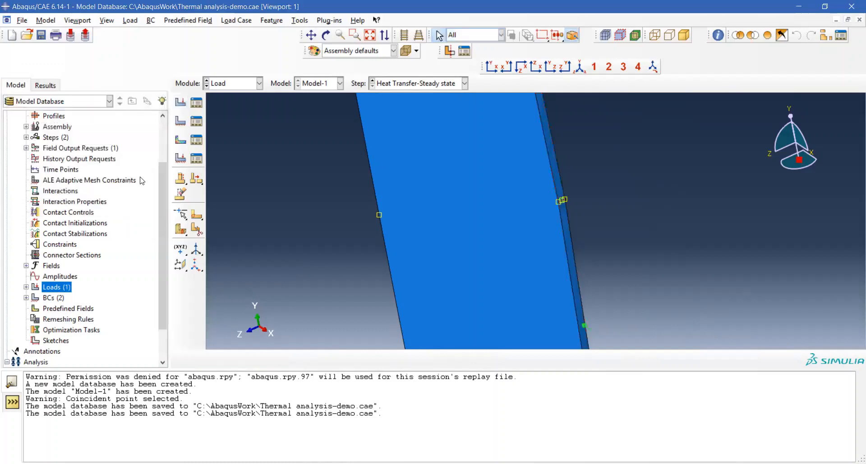
- Save the model database and review the Heat Flux load in the Load Manager
click(369, 36)
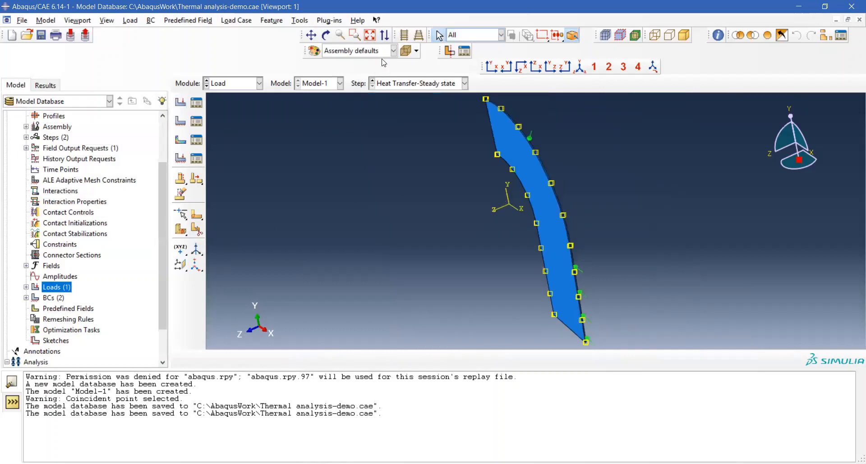
click(490, 68)
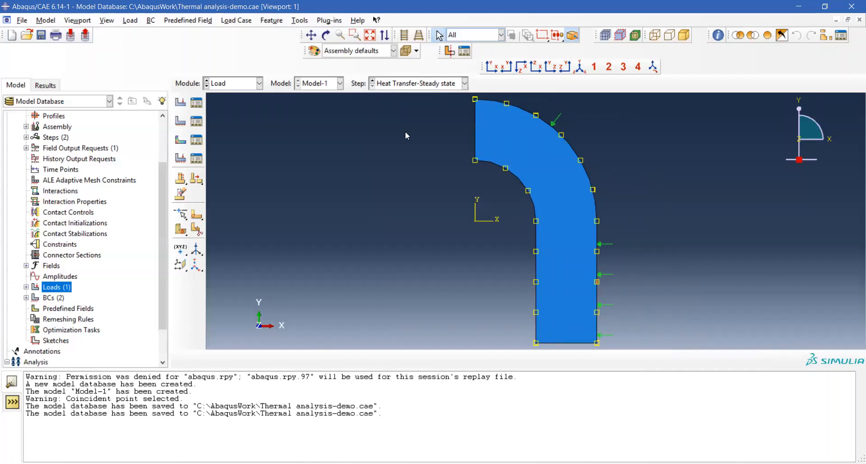
click(41, 35)
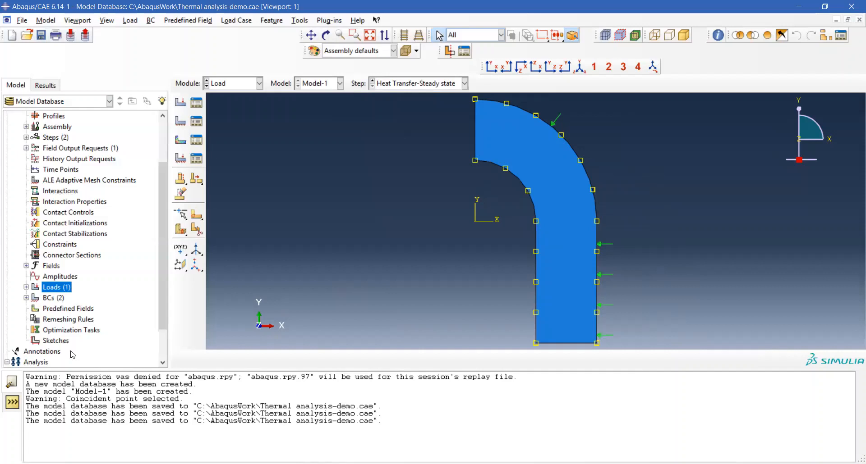
right_click(65, 289)
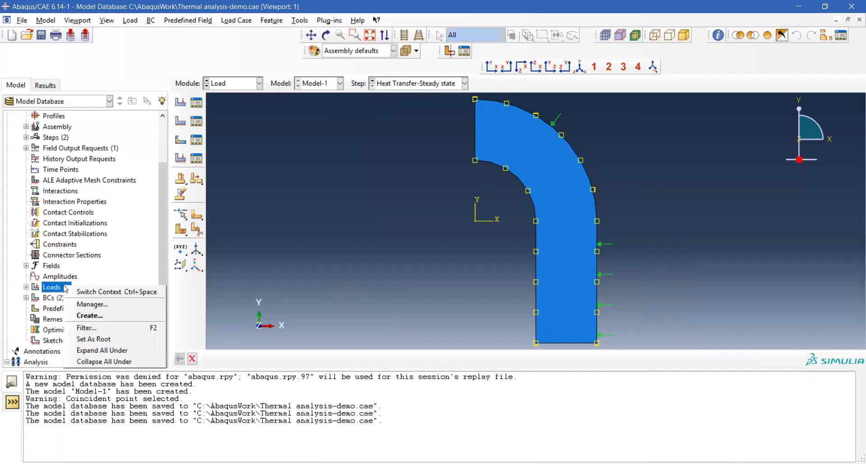
click(115, 310)
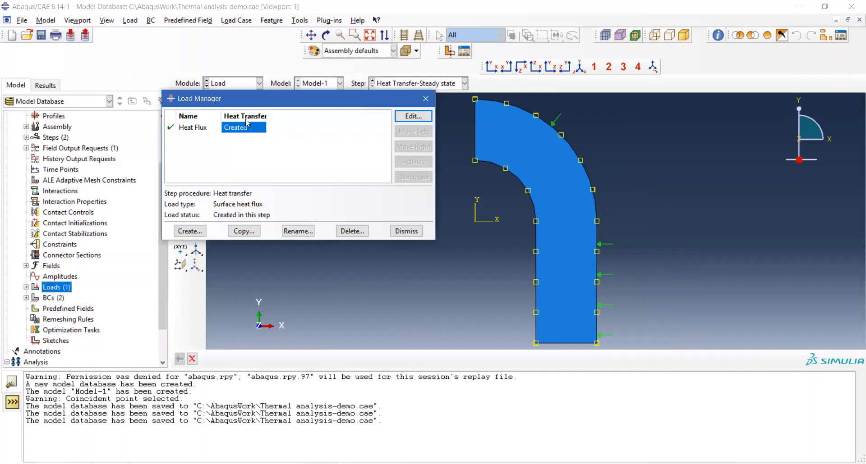
click(427, 103)
- Switch to the Mesh module and seed the short vertical edge at the curved end by number with 10 elements
scroll(70, 276, down, 1)
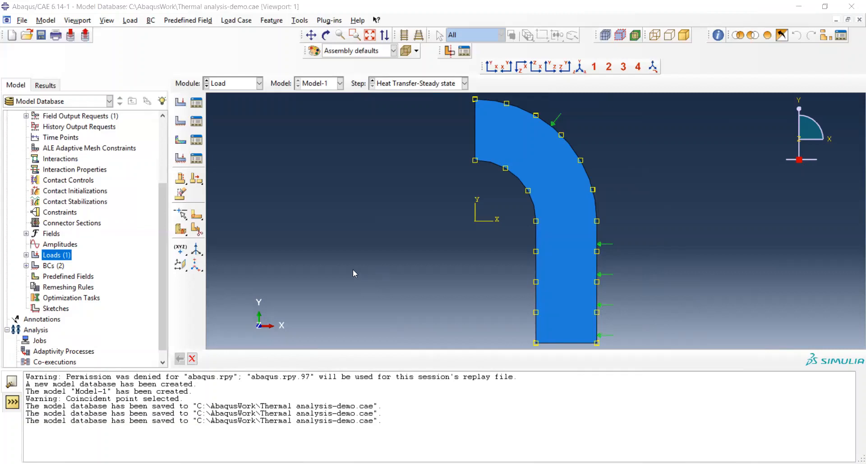
click(260, 83)
click(236, 158)
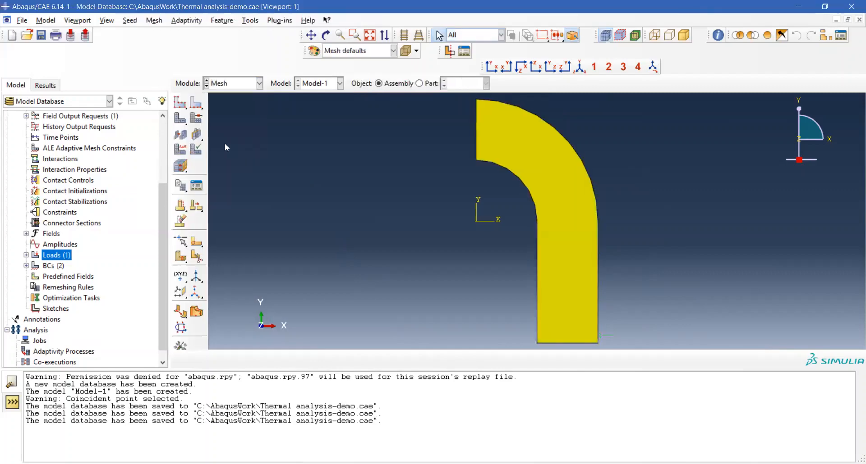
click(195, 108)
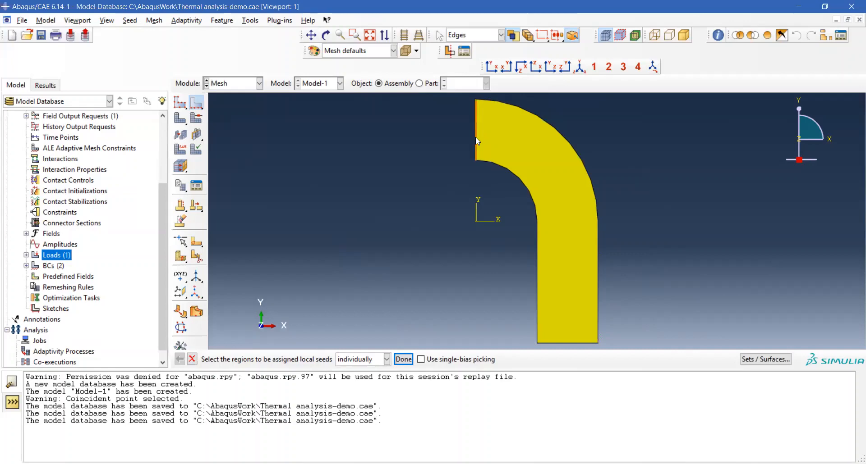
click(460, 165)
click(405, 359)
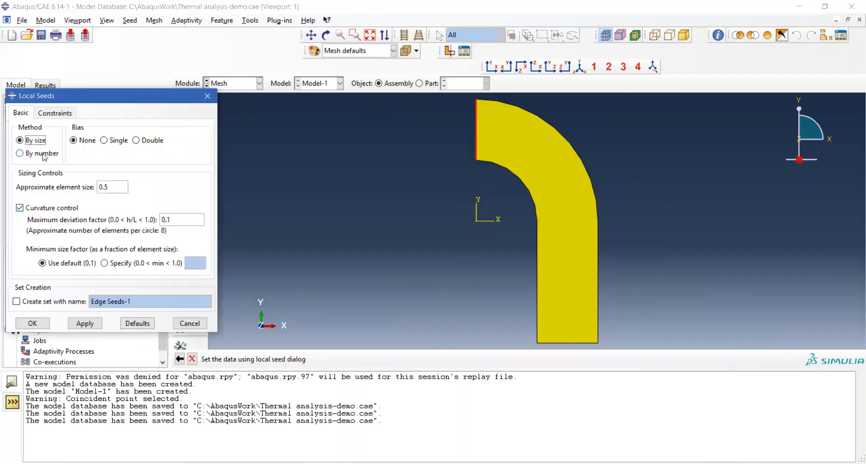
click(43, 155)
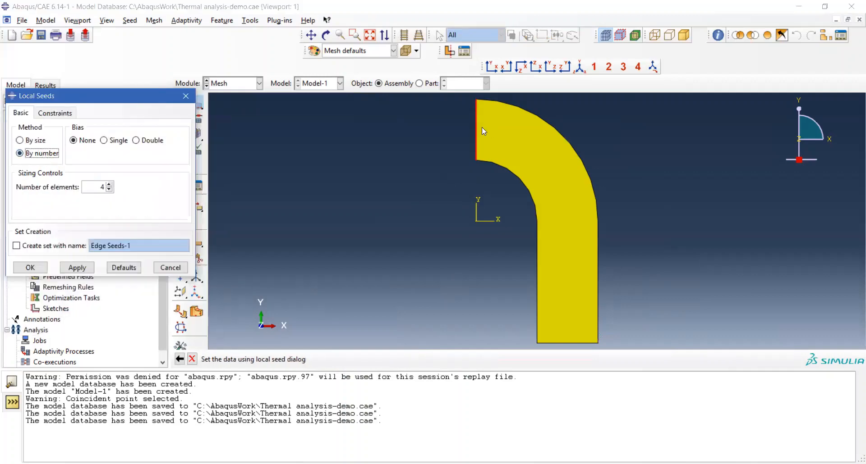
double_click(101, 188)
text(10)
click(20, 269)
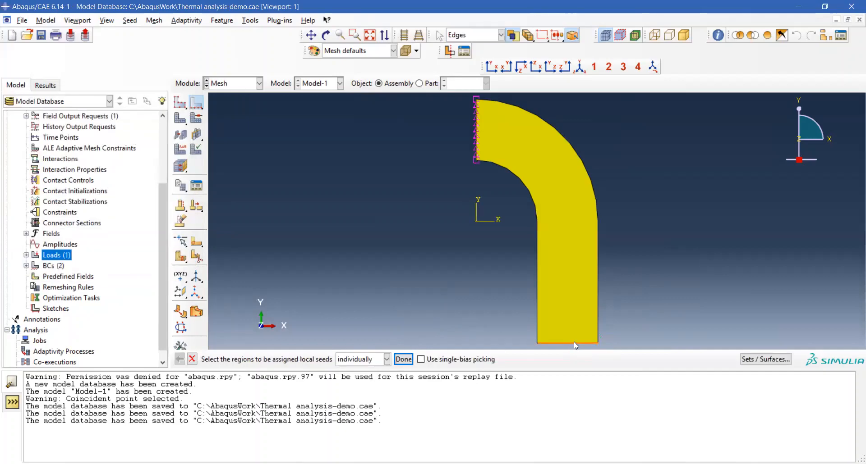
- Seed the short horizontal edge at the straight end by number with 10 elements
click(573, 342)
click(403, 359)
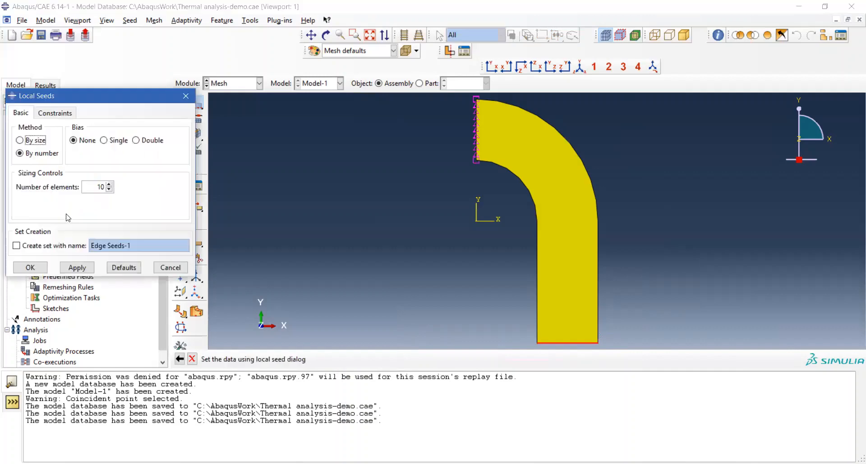
click(32, 269)
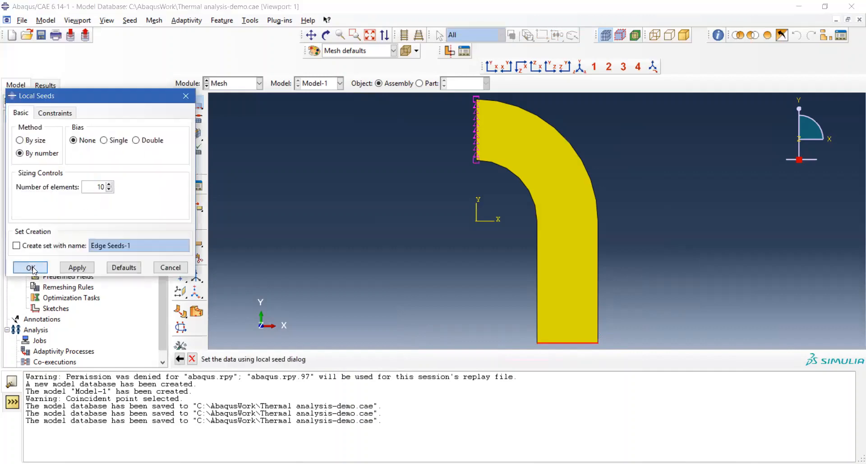
- Seed the inner and outer long straight edges by number with 20 elements each
click(537, 267)
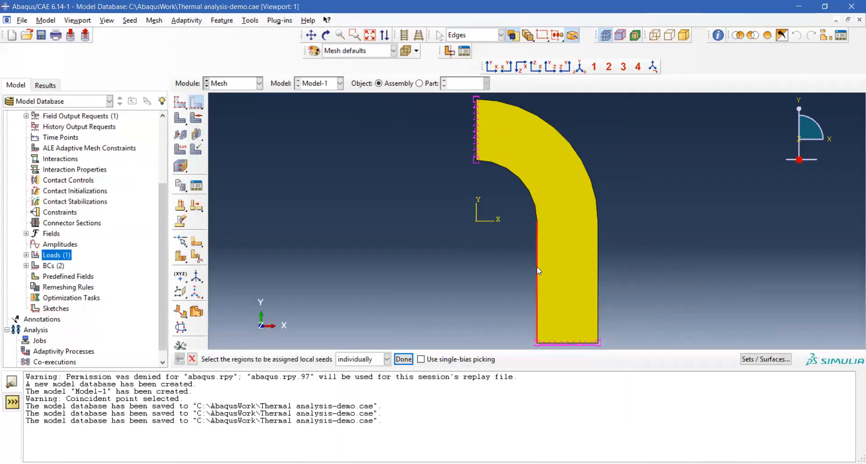
click(403, 359)
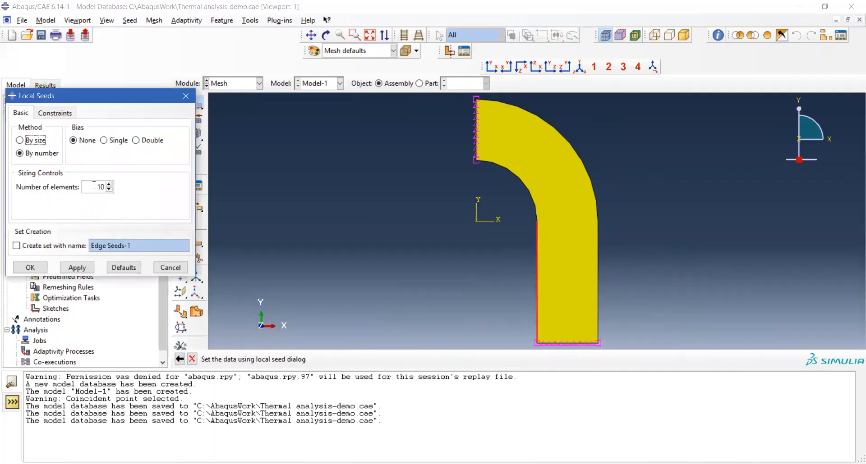
double_click(102, 186)
text(20)
click(30, 267)
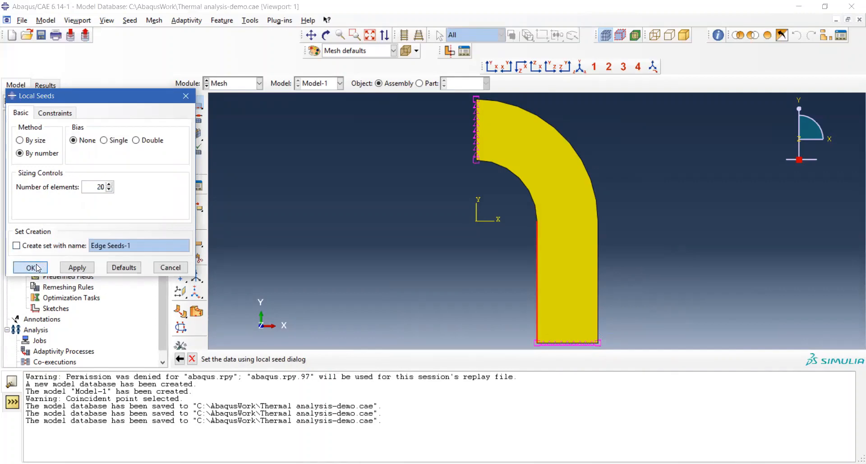
click(599, 287)
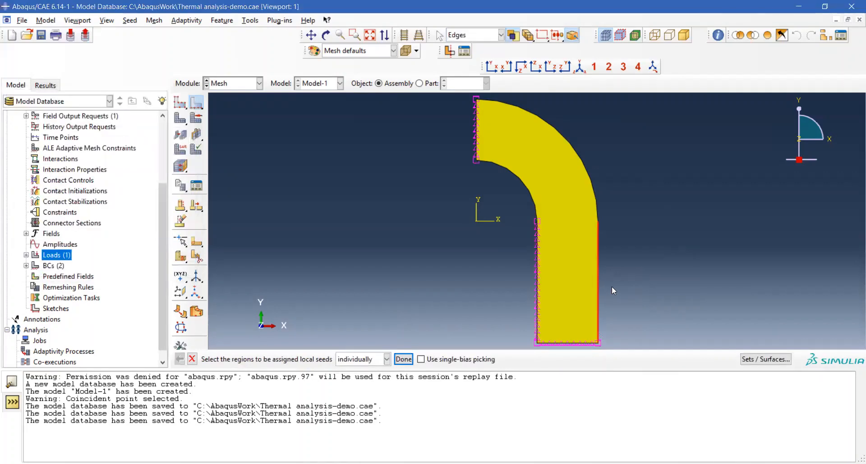
click(404, 359)
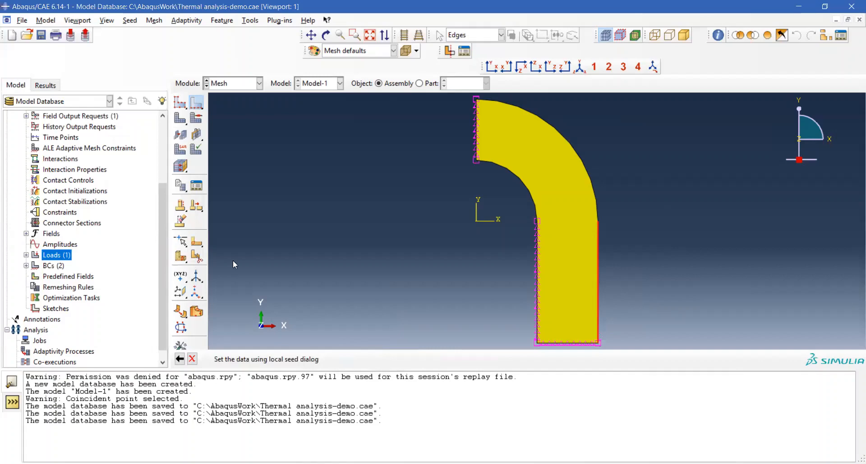
click(43, 269)
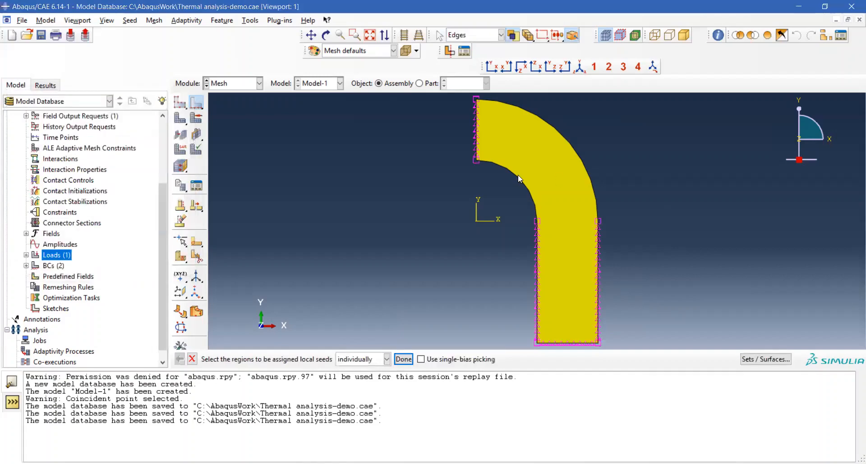
- Seed the inner and outer arc edges by number with 20 elements each and finish the local seeding
click(517, 178)
click(402, 360)
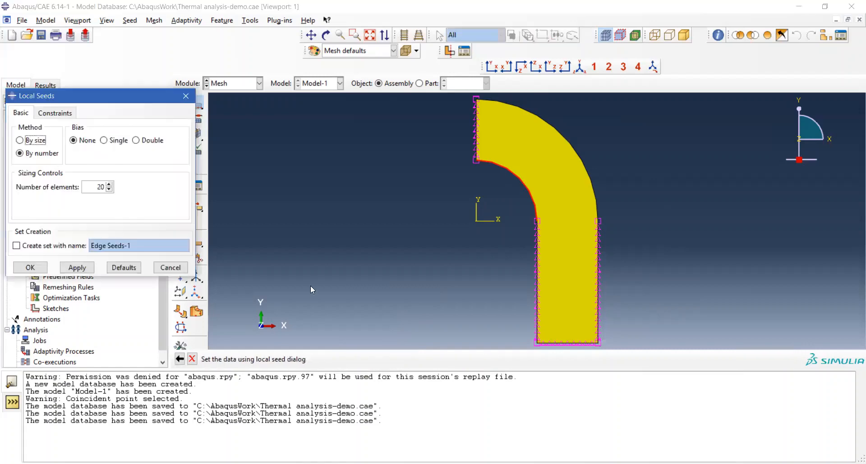
click(30, 268)
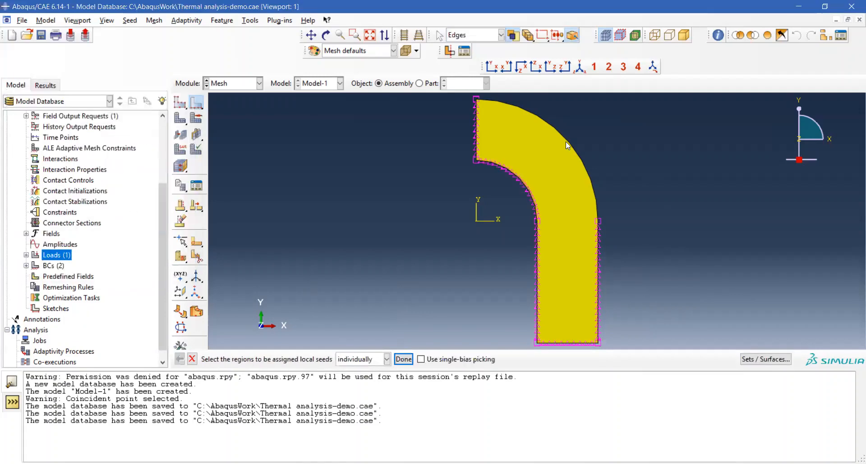
click(566, 142)
click(403, 359)
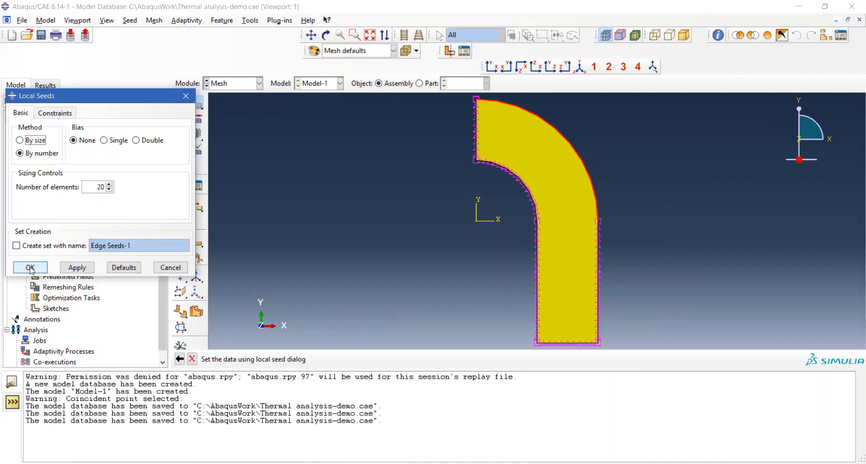
click(30, 267)
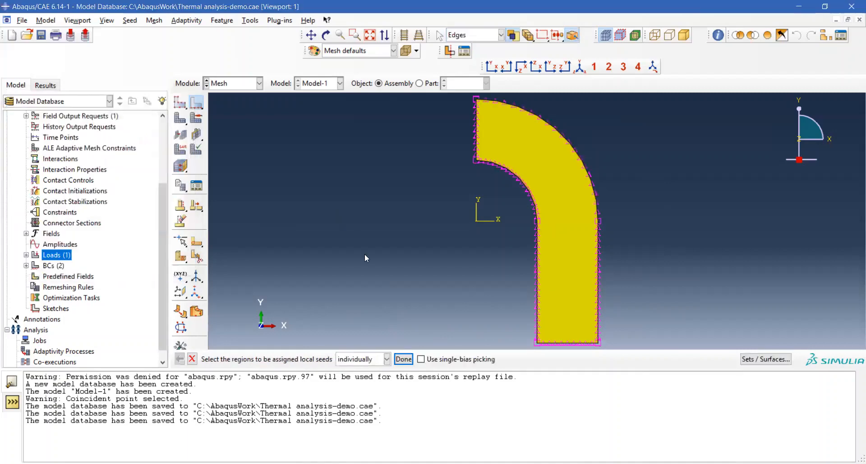
click(403, 359)
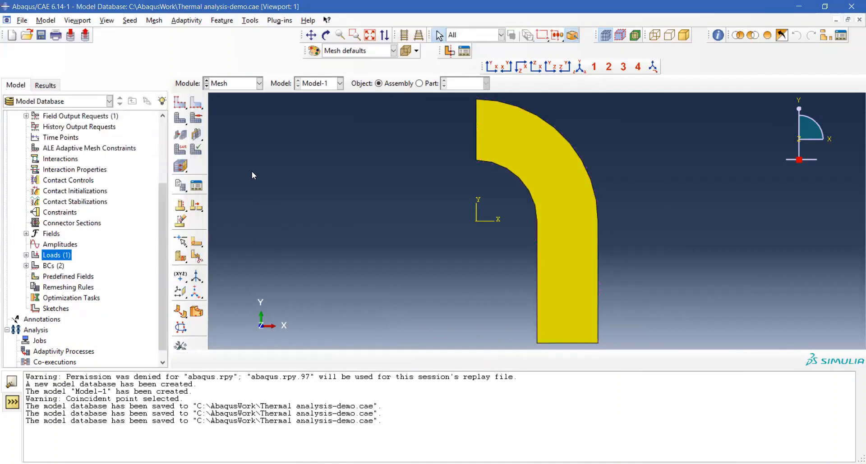
- Accept the hex sweep mesh controls and assign the Standard, quadratic Heat Transfer element type to the part
click(201, 121)
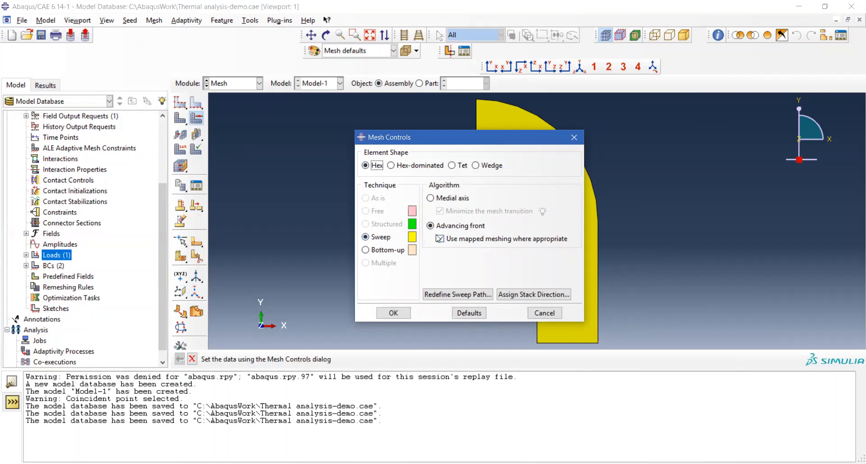
click(398, 315)
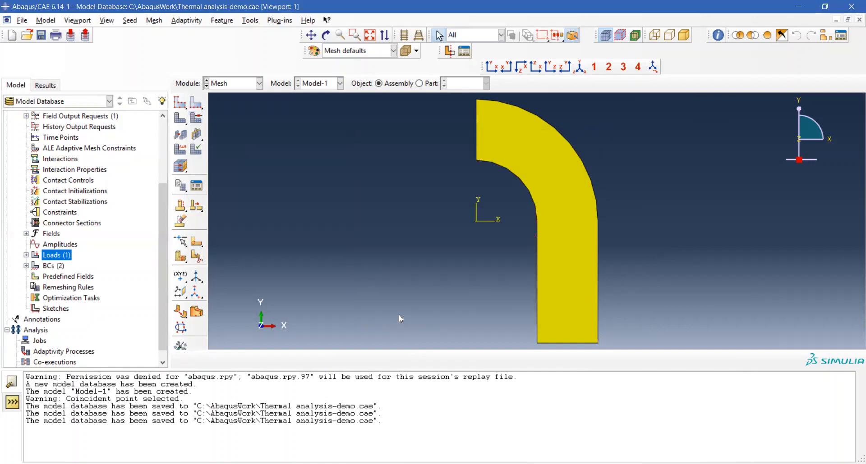
click(182, 152)
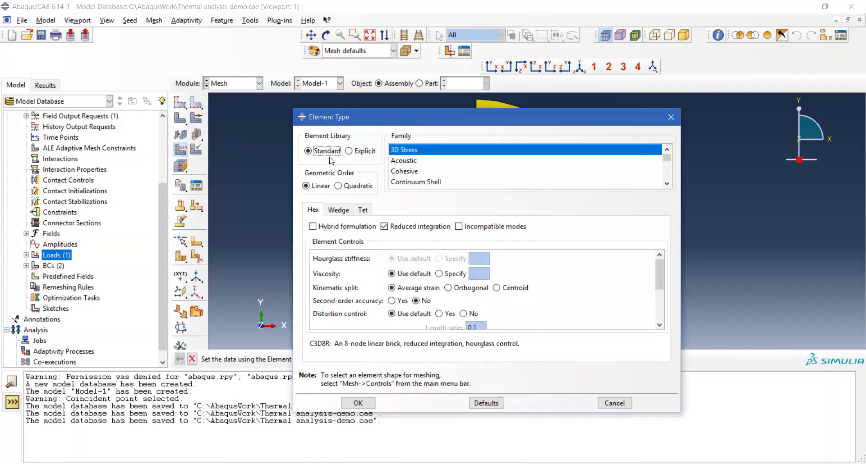
click(356, 186)
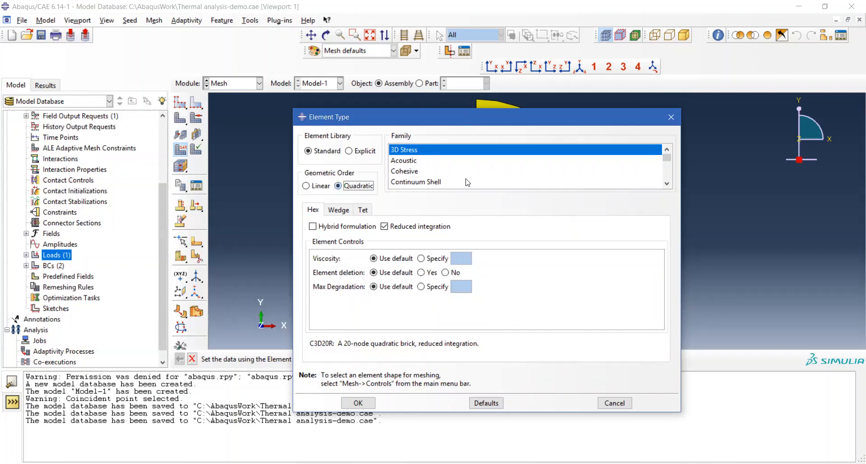
click(667, 184)
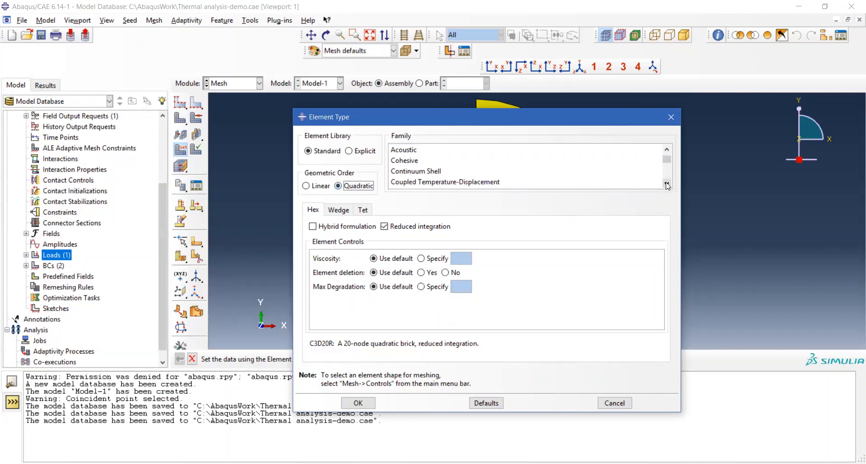
click(666, 184)
click(667, 185)
click(667, 185)
click(667, 184)
click(667, 184)
click(667, 184)
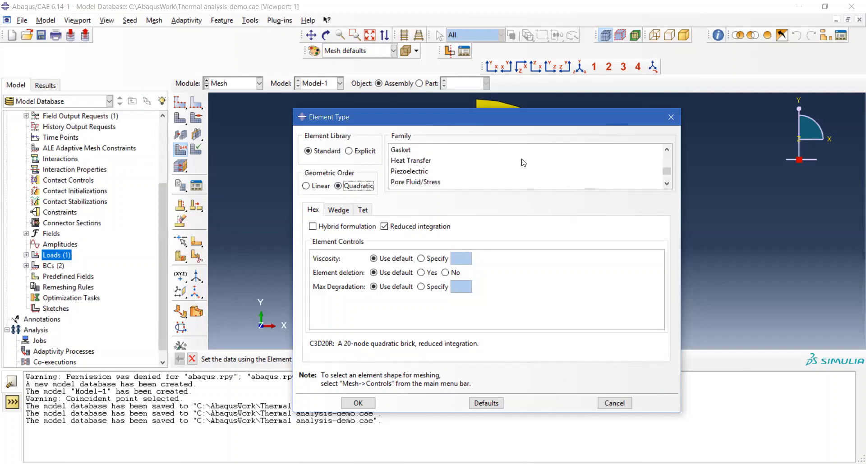
click(425, 161)
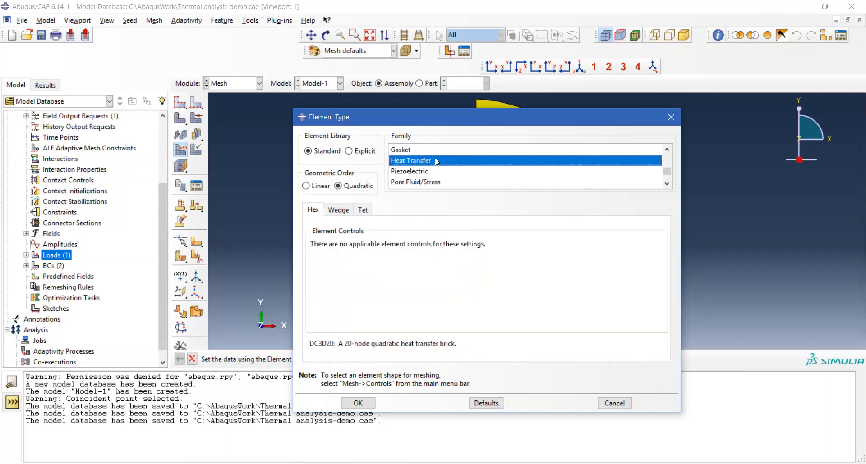
click(369, 397)
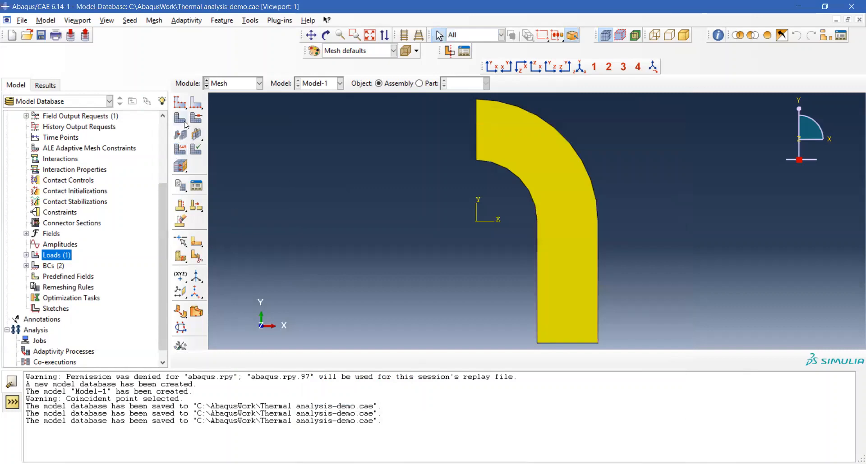
- Mesh the part instance and save the model database
click(183, 120)
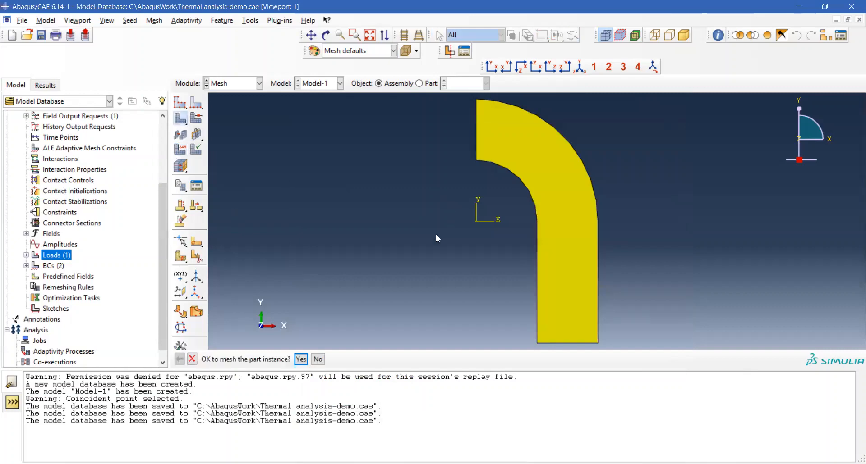
click(300, 361)
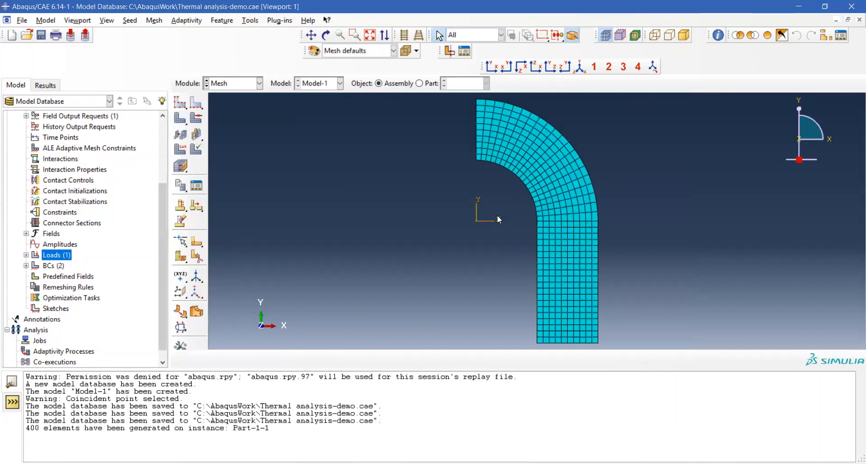
click(41, 35)
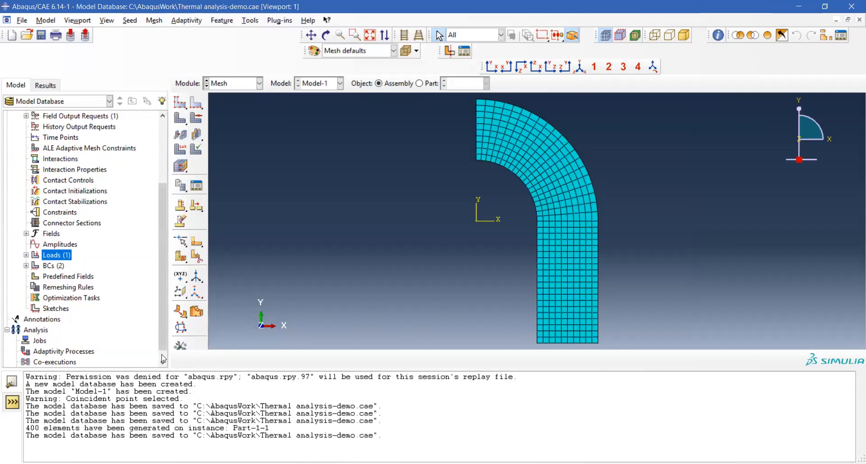
- Create an analysis job named Thermal_analysis-1 from Model-1 with the default job settings
drag(170, 334, 165, 334)
click(41, 342)
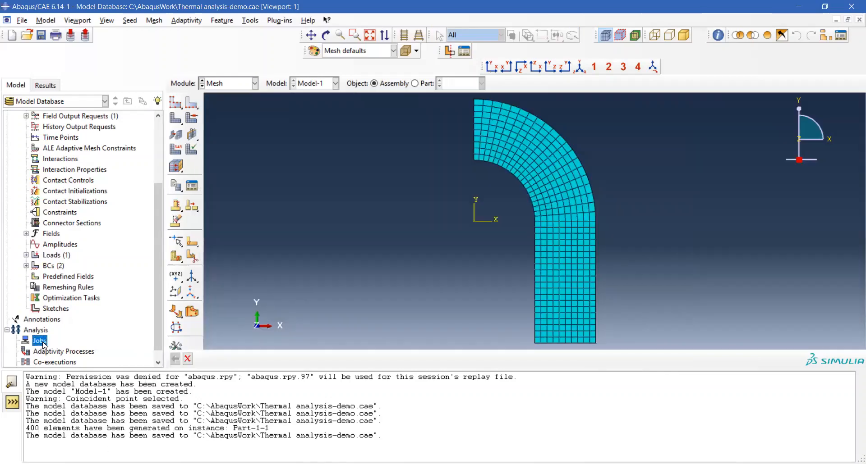
double_click(41, 341)
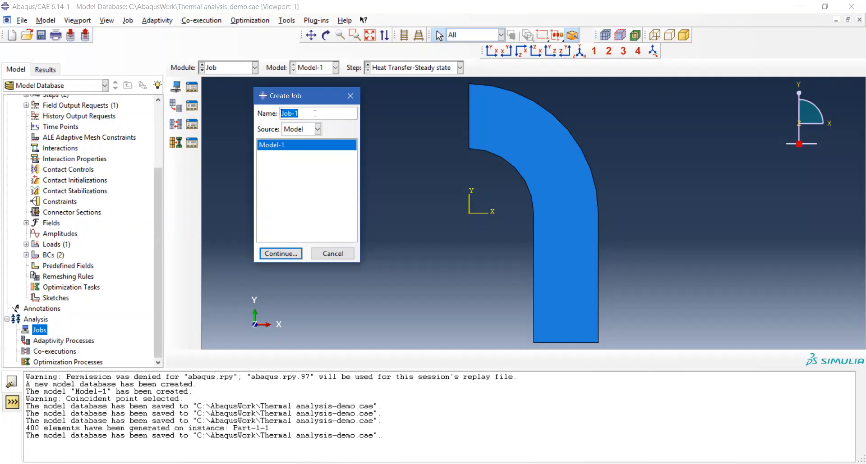
text(Thermal_analysis-1)
click(276, 255)
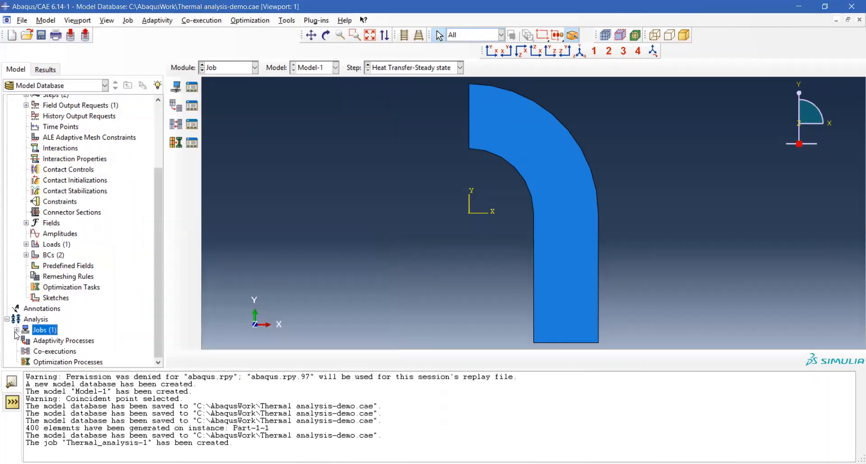
- Submit the Thermal_analysis-1 job, continuing without requested history output
click(17, 330)
scroll(92, 331, down, 1)
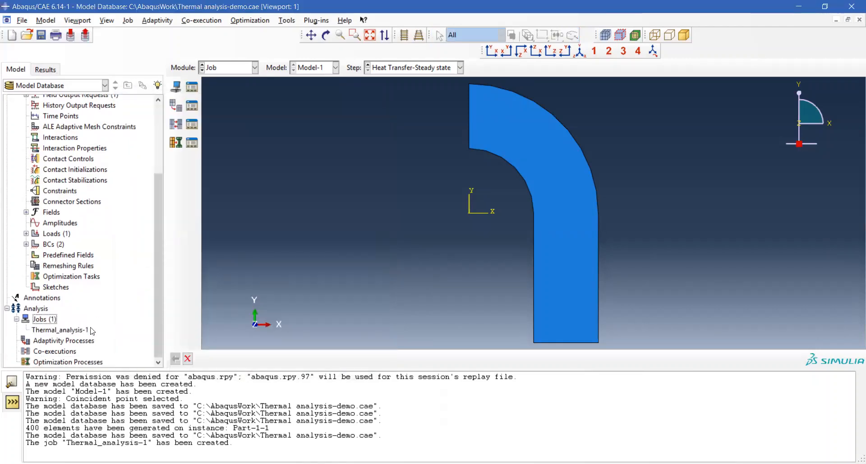
click(72, 333)
right_click(72, 335)
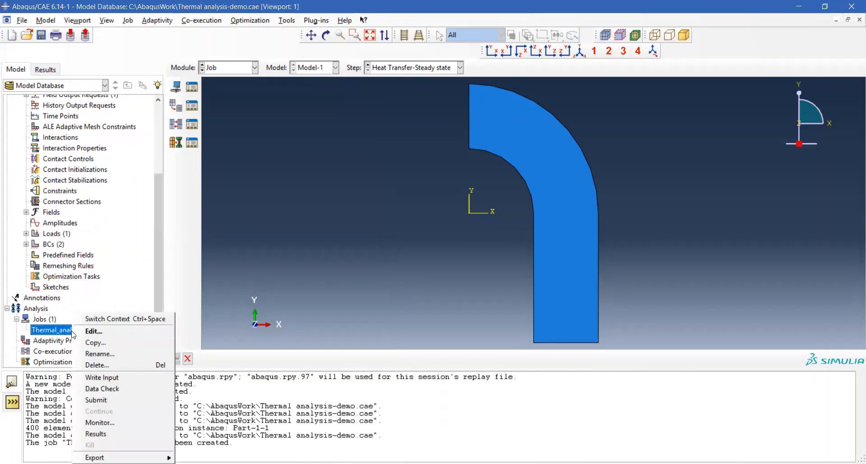
click(121, 397)
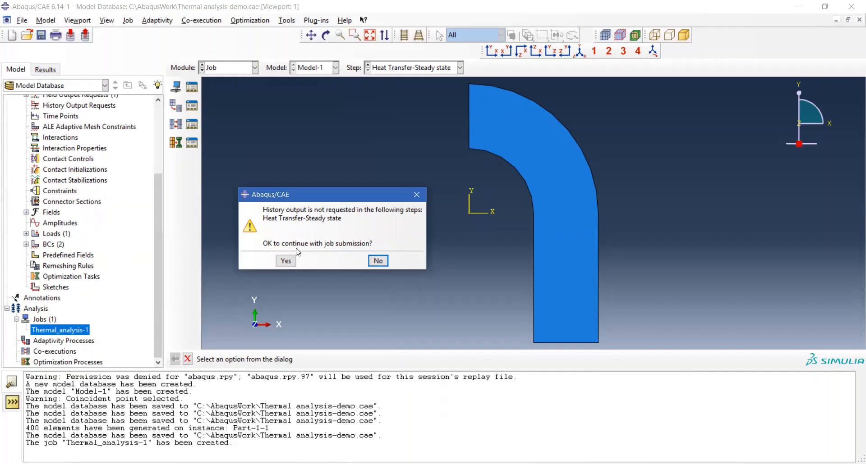
click(289, 265)
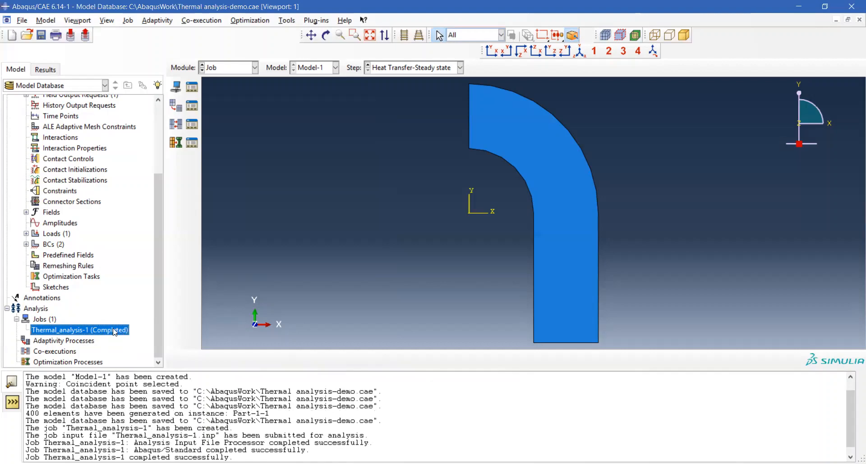
- Open the completed job's results and plot the HFL magnitude contours in the front XY view
right_click(114, 332)
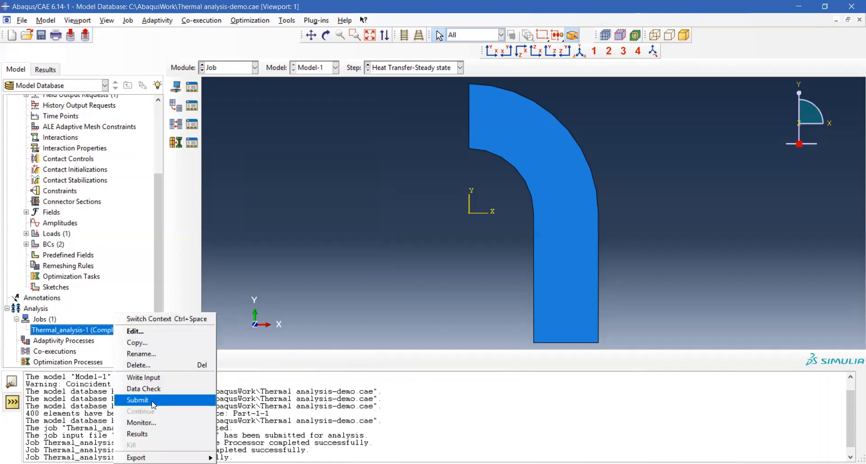
click(162, 435)
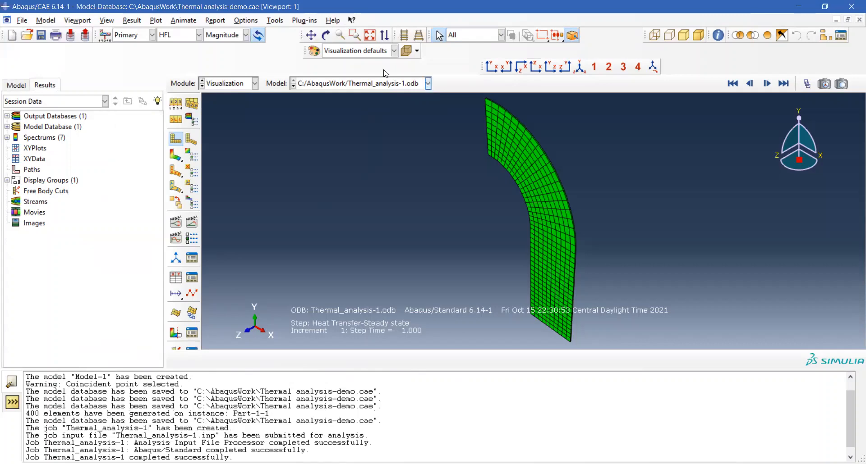
click(428, 84)
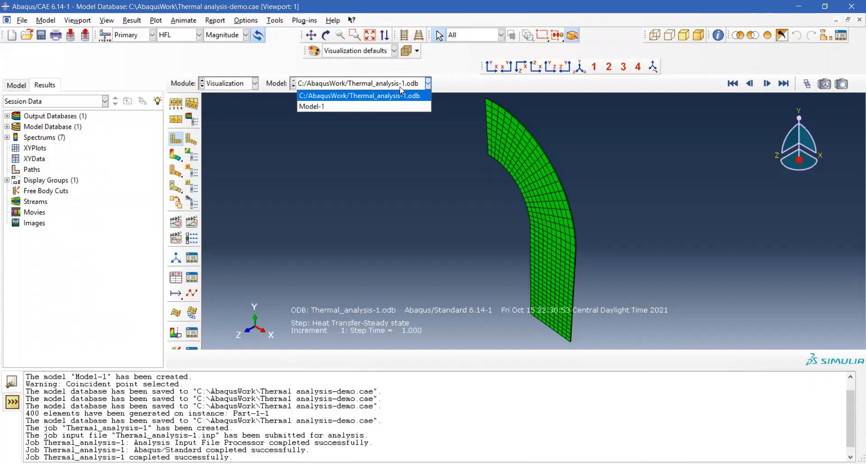
click(456, 116)
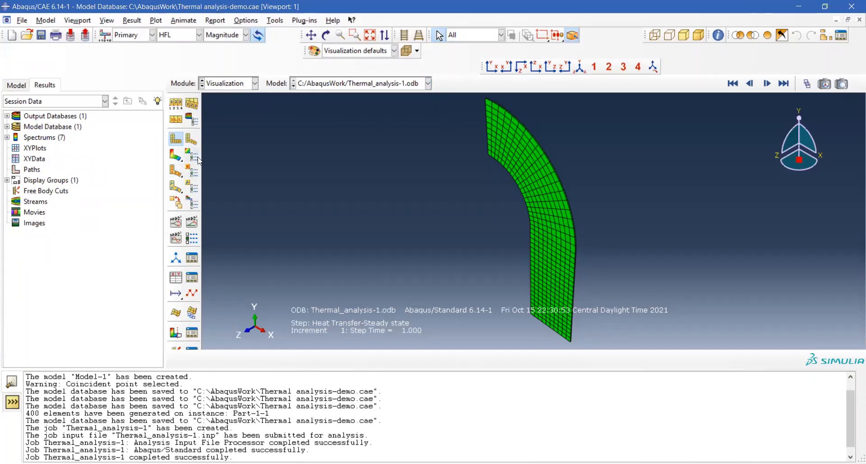
click(176, 156)
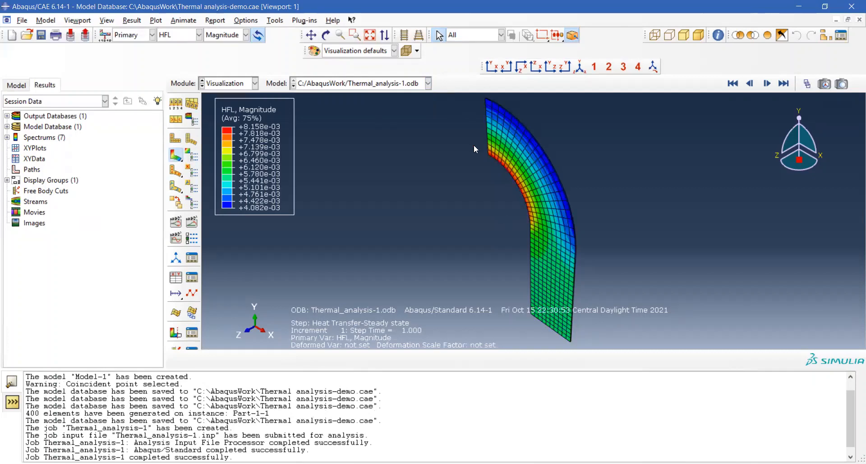
click(491, 66)
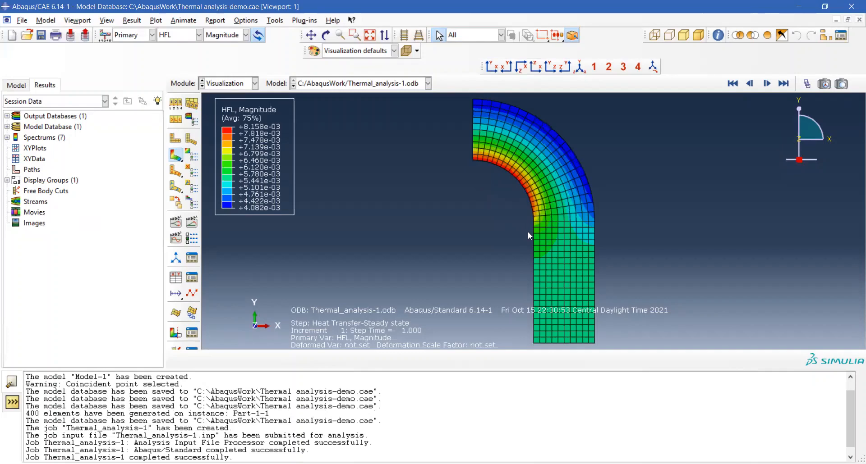
double_click(32, 170)
click(68, 127)
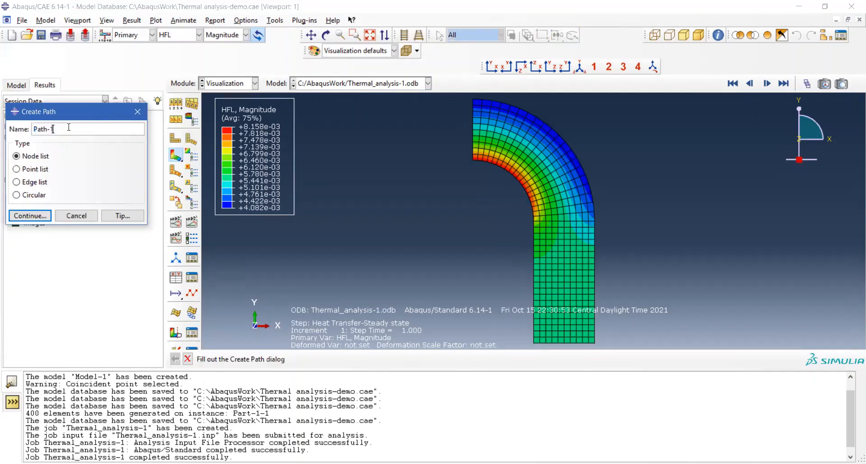
click(38, 183)
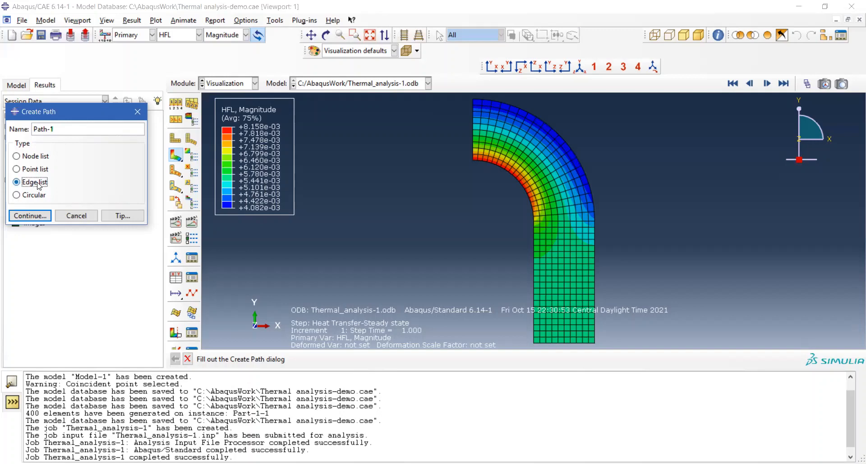
click(30, 216)
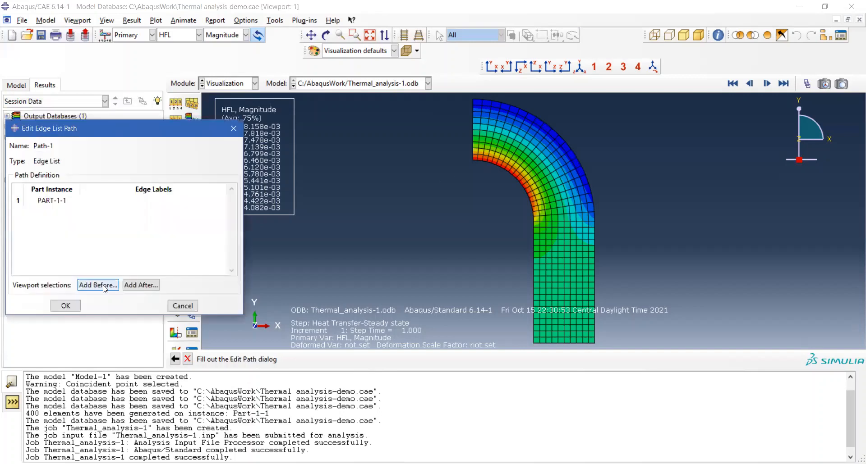
click(103, 287)
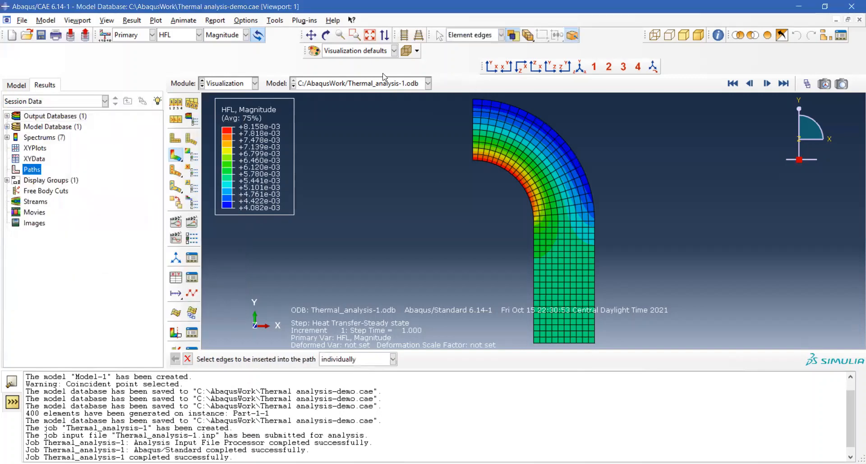
click(311, 34)
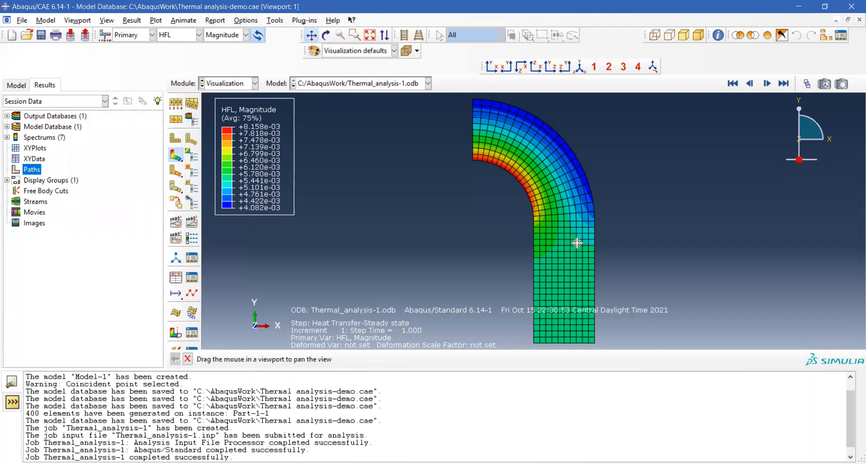
drag(579, 241, 581, 154)
scroll(574, 254, down, 5)
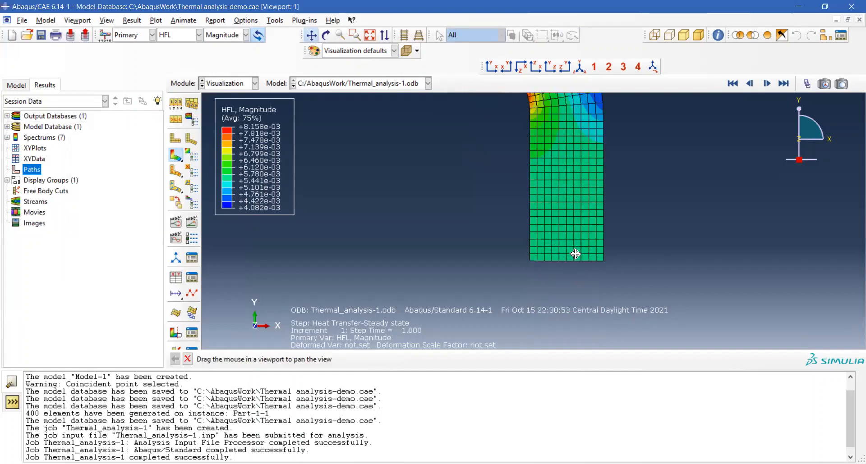
scroll(575, 254, down, 6)
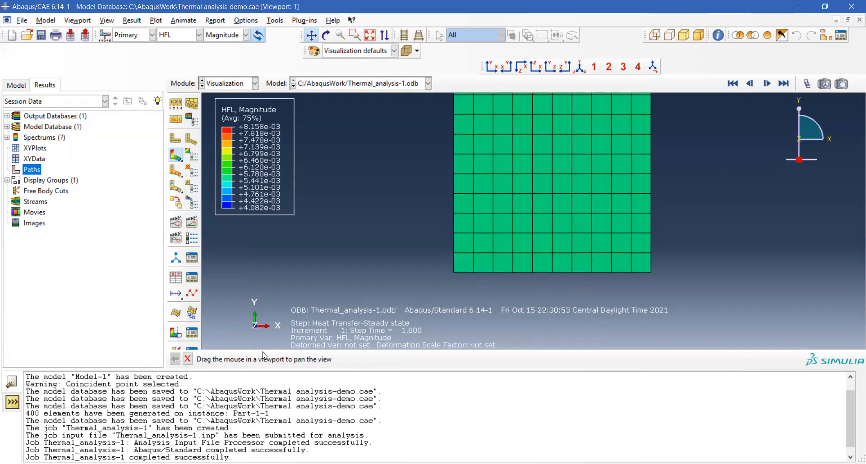
click(188, 360)
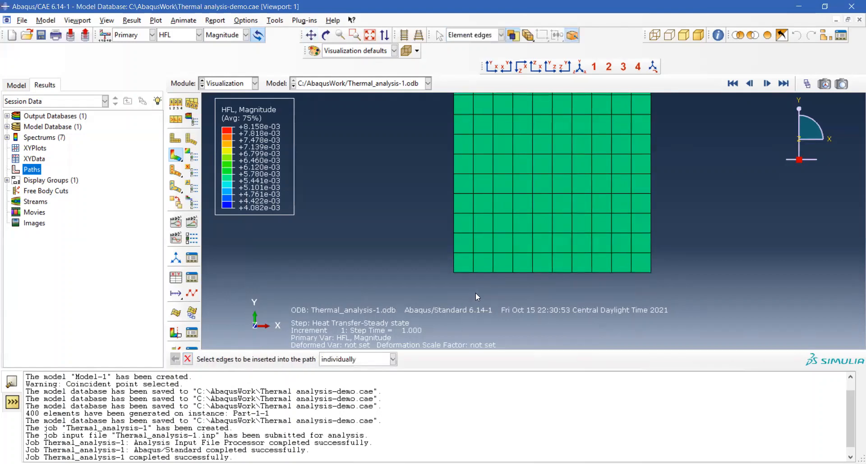
click(460, 273)
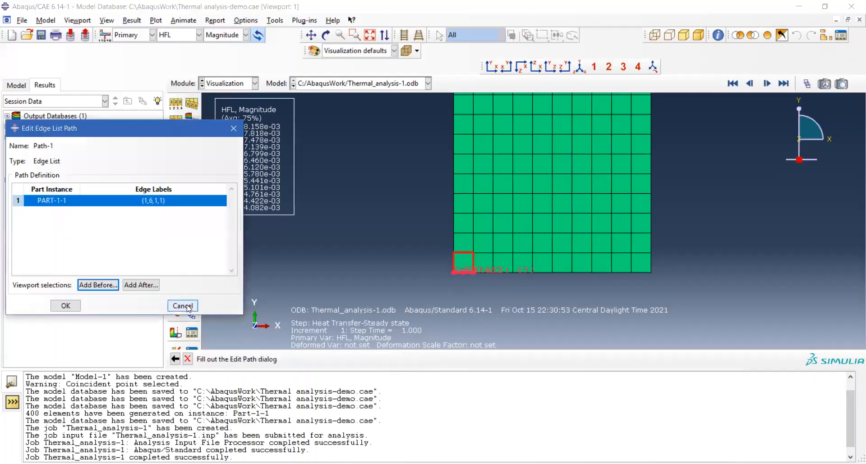
click(183, 306)
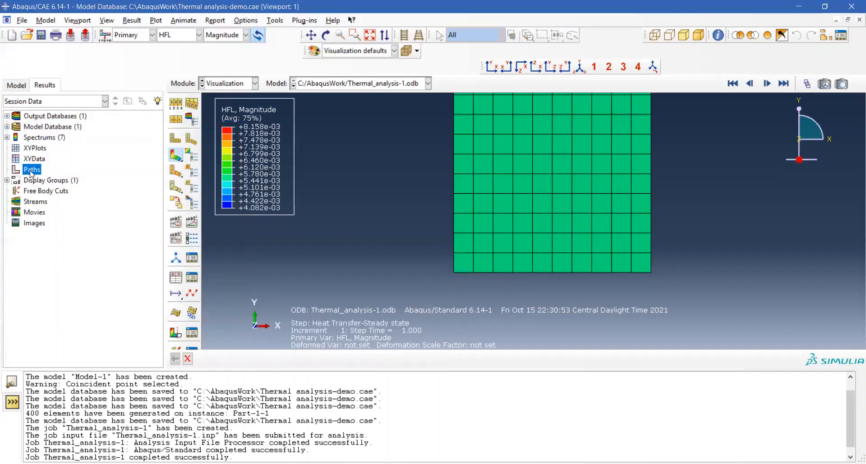
- Create an edge list path named Path-1 along the bottom edge of the part, picking the edges by feature edge
double_click(36, 169)
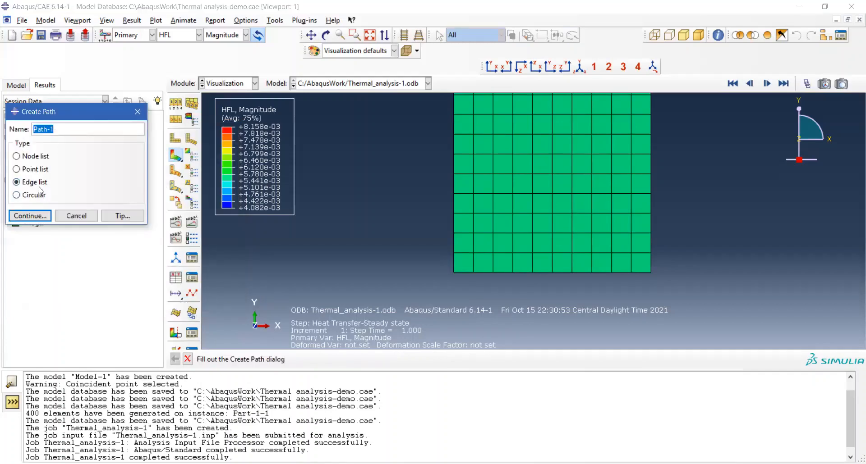
click(36, 219)
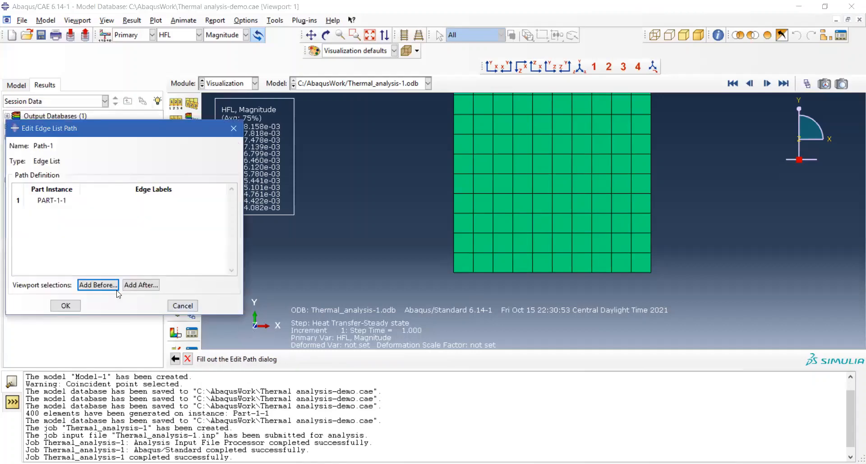
click(109, 285)
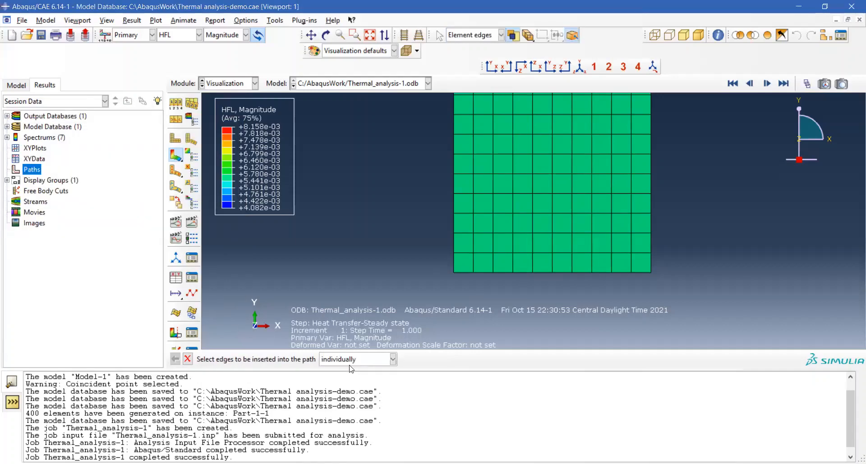
click(393, 359)
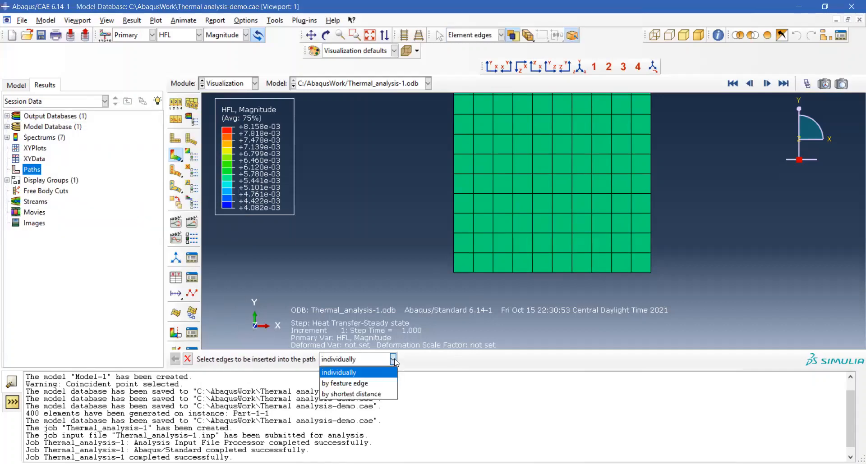
click(379, 384)
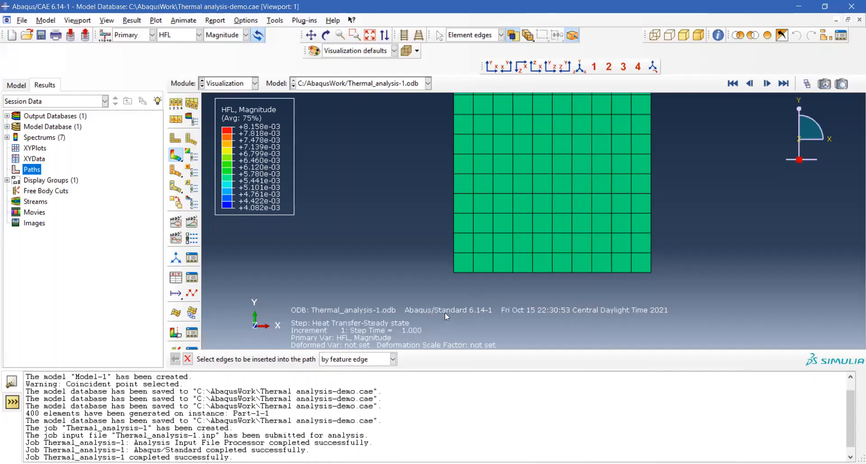
click(460, 272)
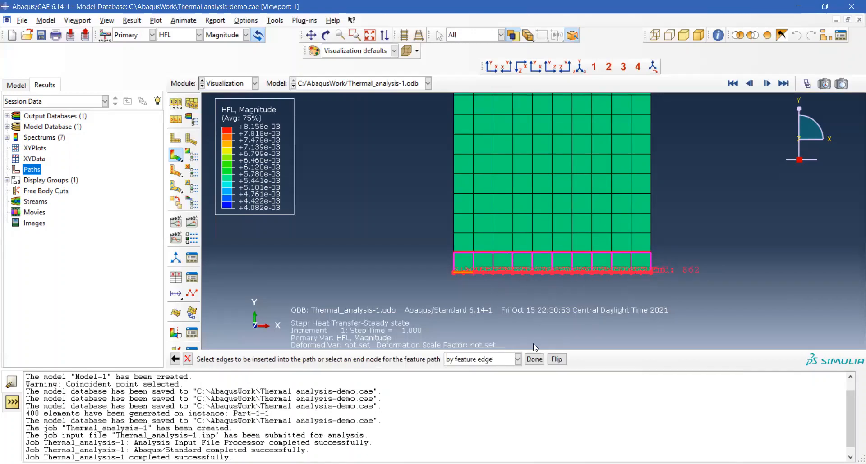
click(534, 359)
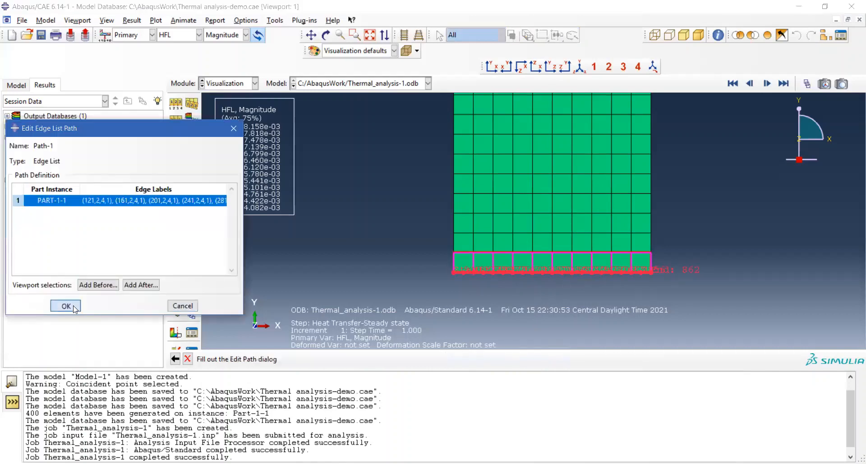
click(66, 306)
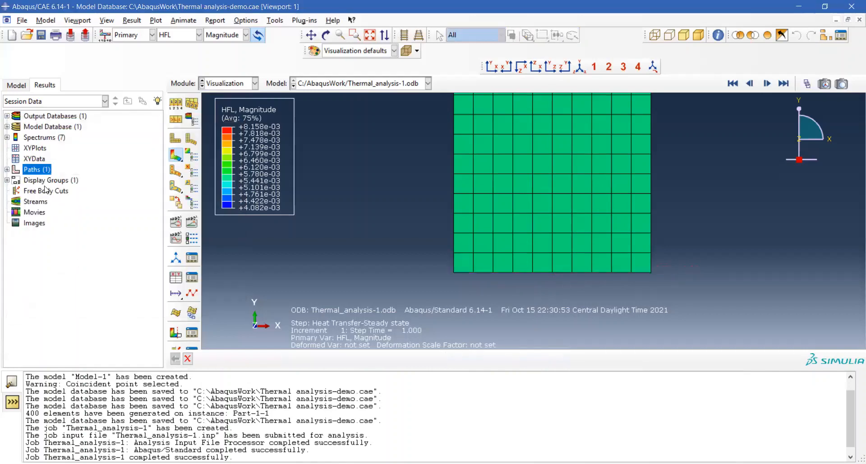
click(7, 170)
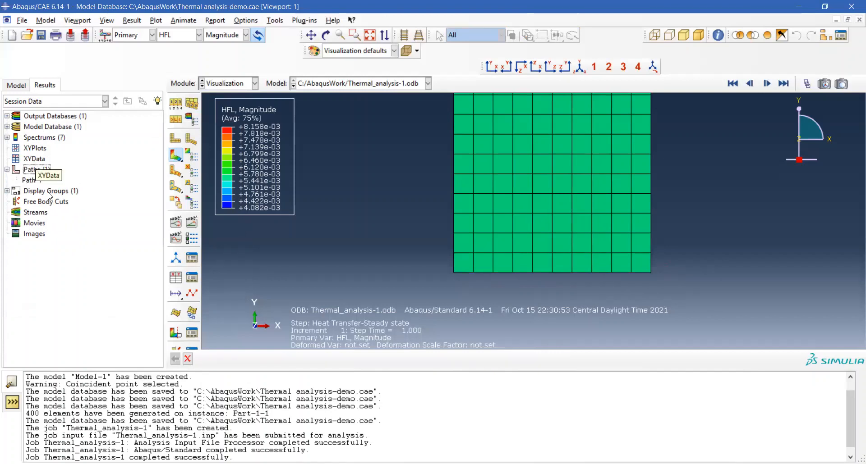
- Plot nodal temperature NT11 against true distance along Path-1 using XY data from a path
double_click(37, 161)
click(27, 266)
click(31, 286)
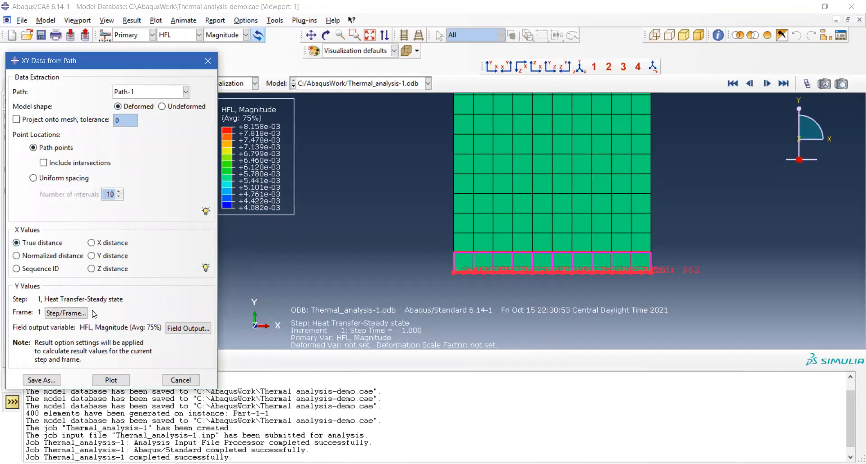
click(186, 330)
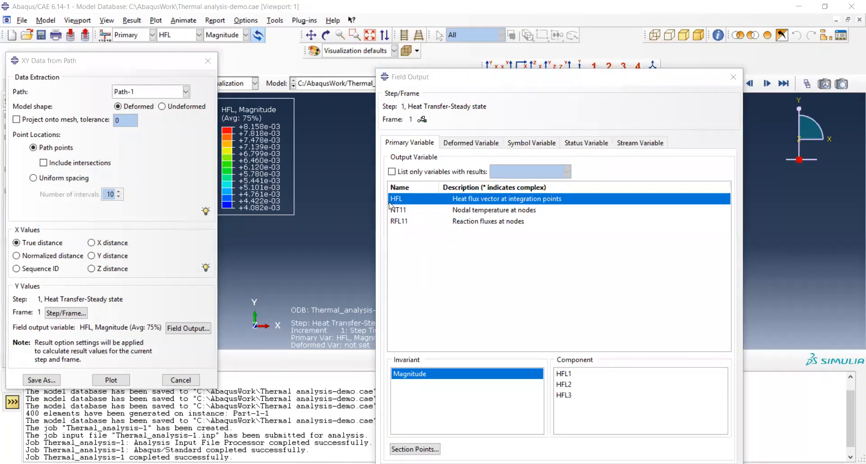
click(404, 221)
click(416, 211)
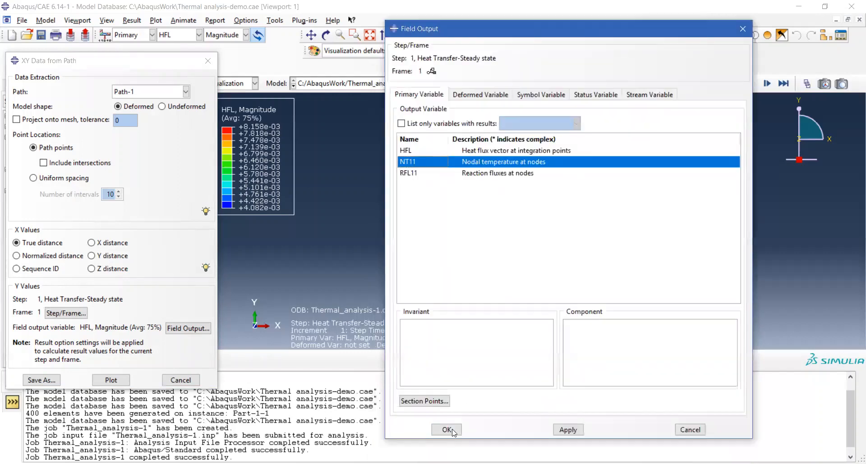
click(449, 433)
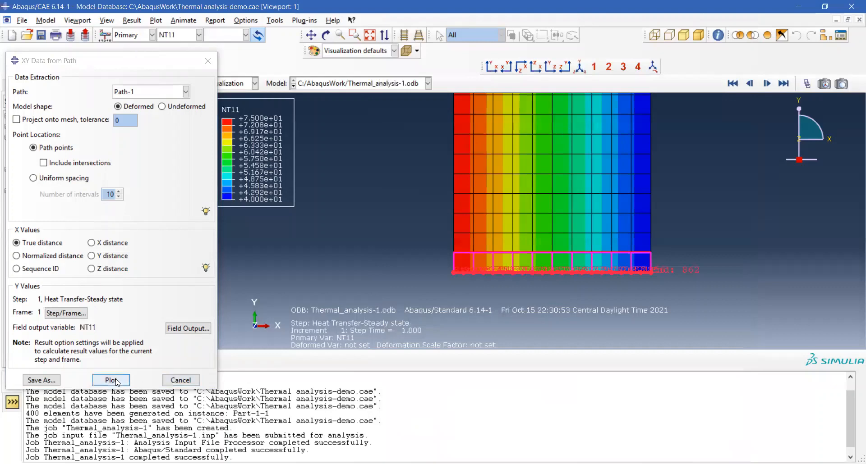
click(117, 381)
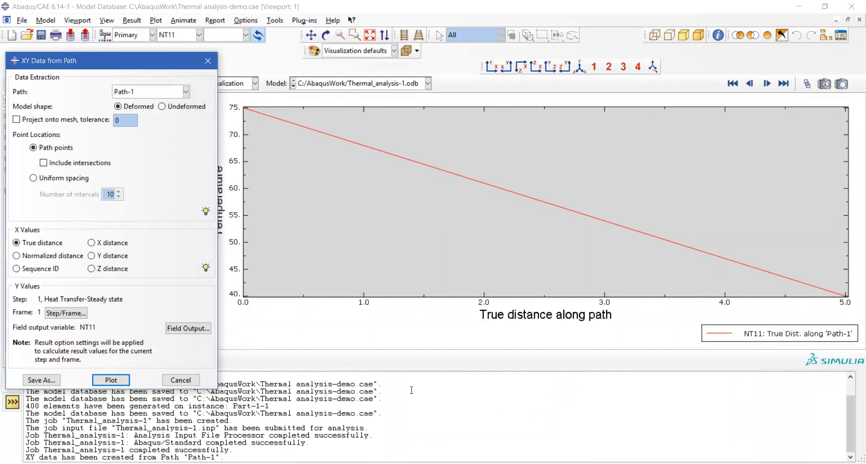
- Change the field output to heat flux component HFL1 and plot it against true distance along Path-1
click(188, 329)
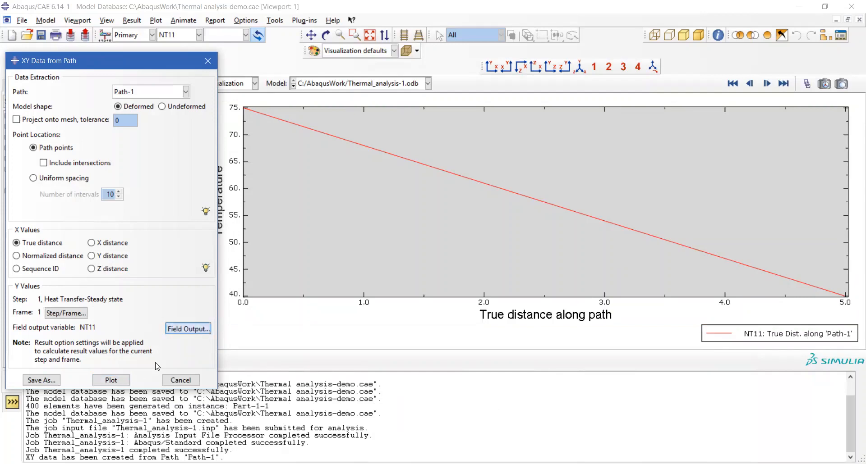
click(432, 152)
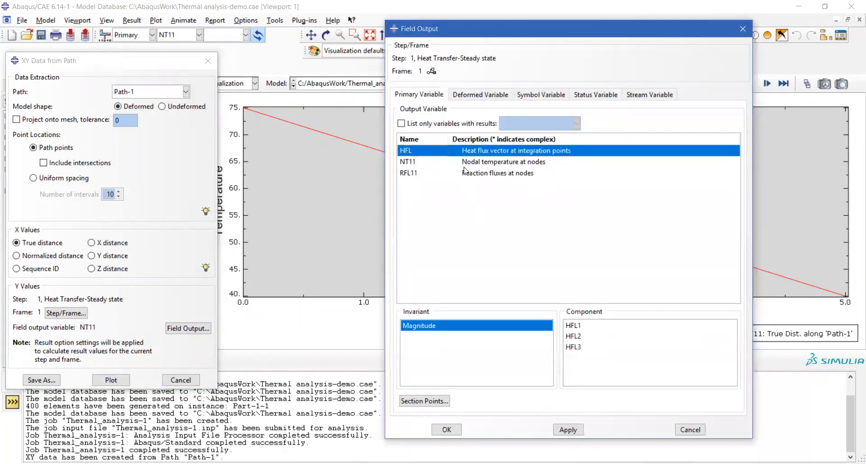
click(571, 326)
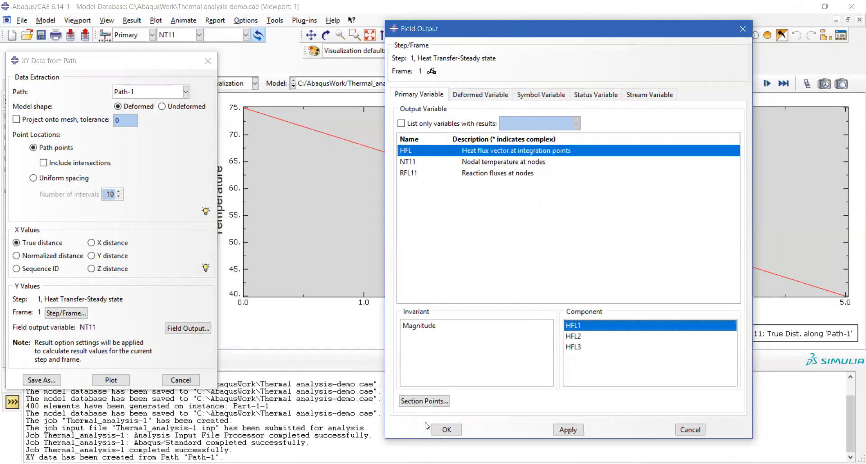
click(447, 430)
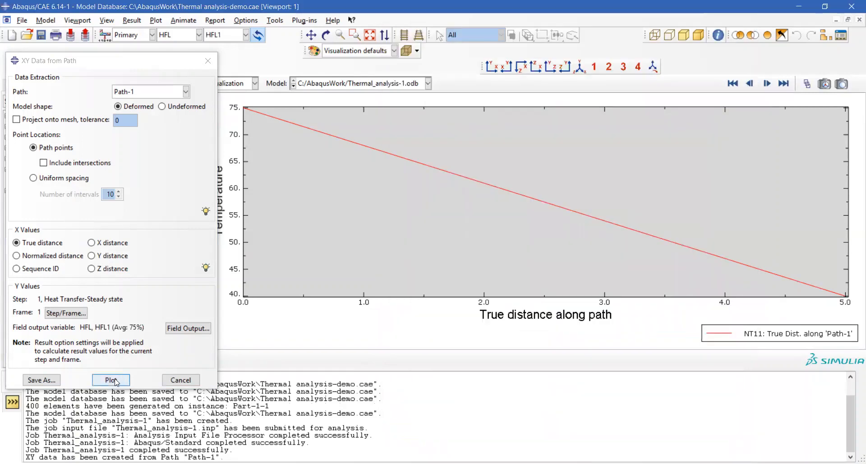
click(115, 381)
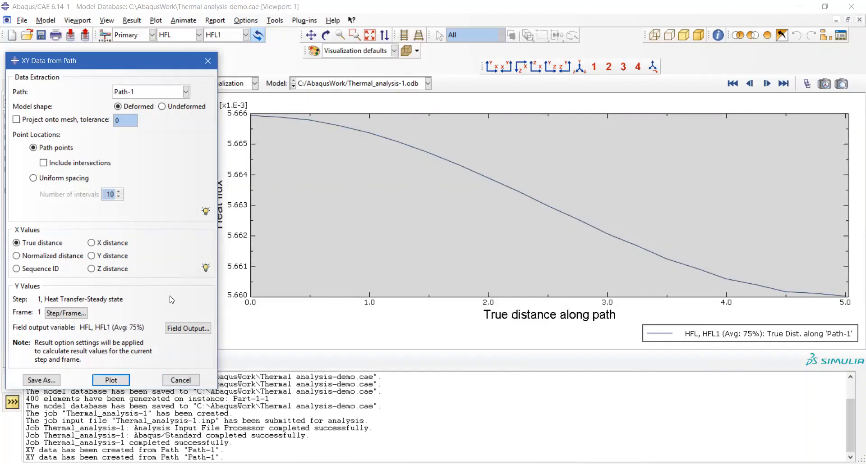
click(185, 382)
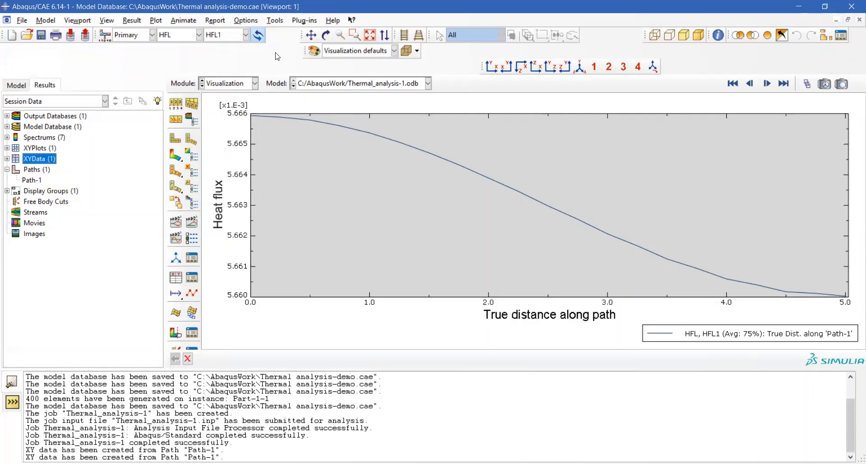
- Send the _temp_2 XY data from Abaqus/CAE to Excel with the Excel Utilities plug-in
click(306, 21)
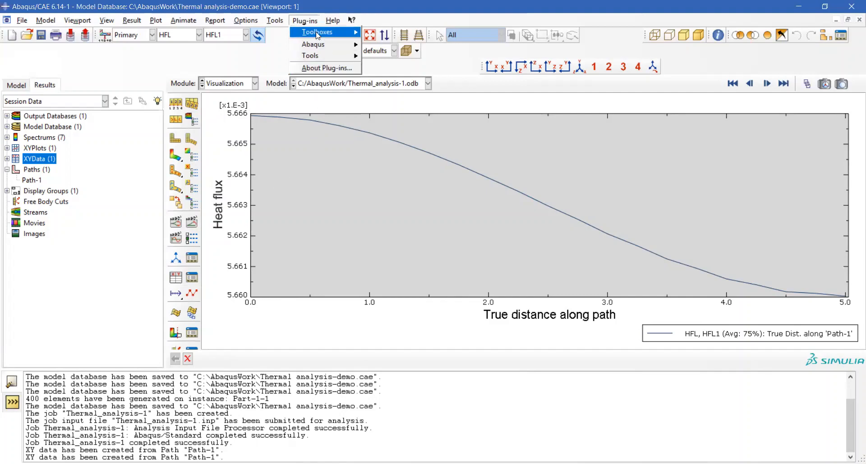
mouse_move(329, 48)
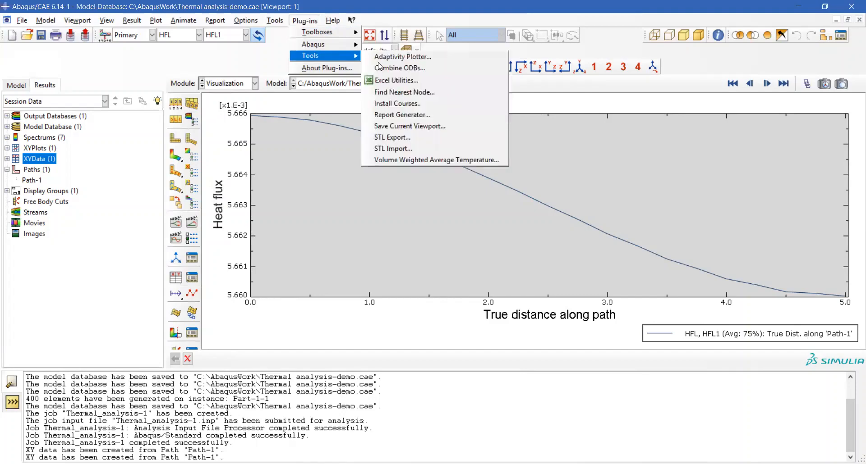
click(426, 79)
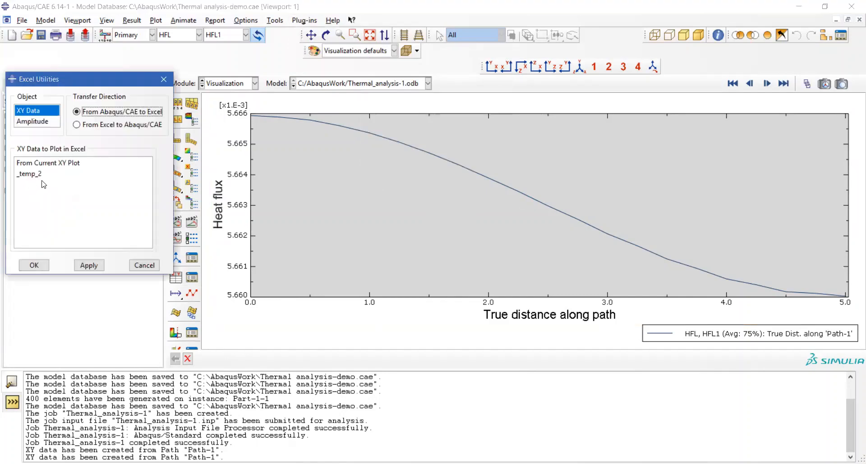
drag(83, 81, 362, 143)
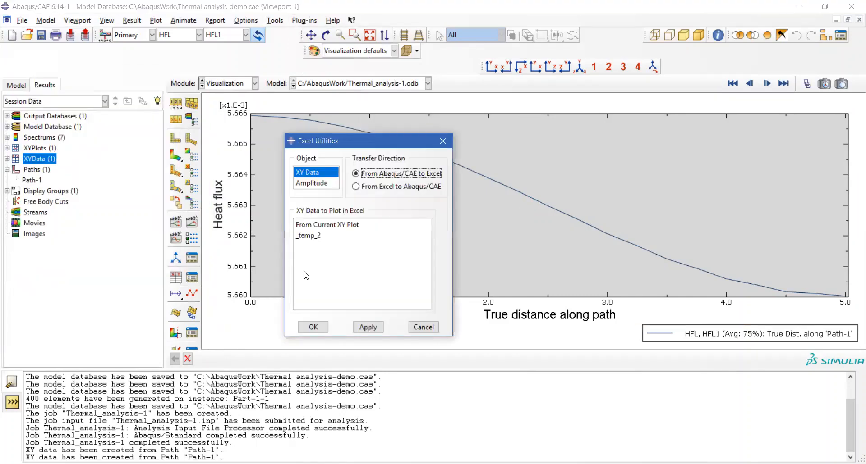
click(314, 239)
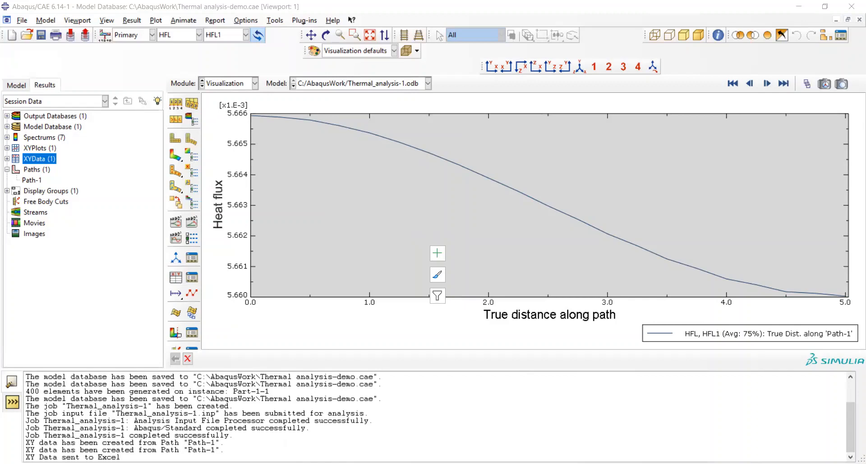
- Return from the XY plot to the HFL1 contour plot of the part
click(379, 203)
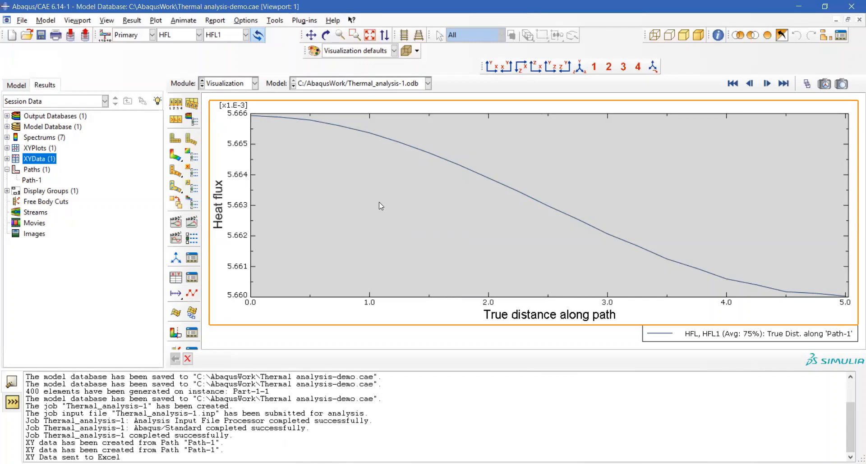
click(177, 159)
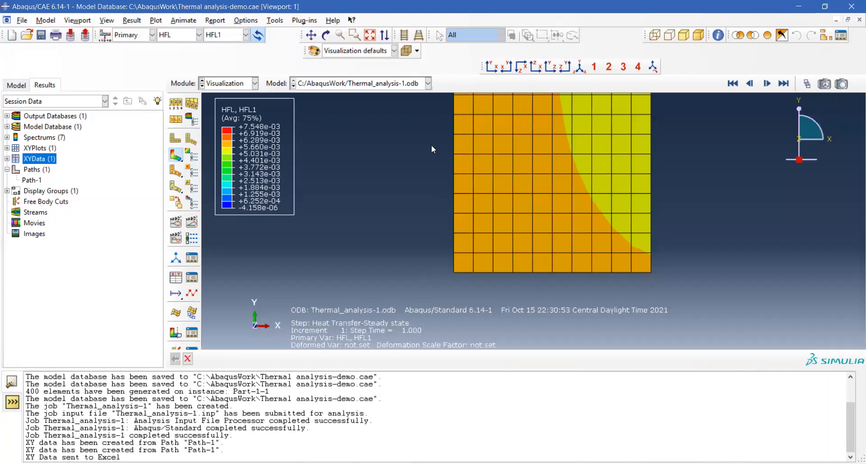